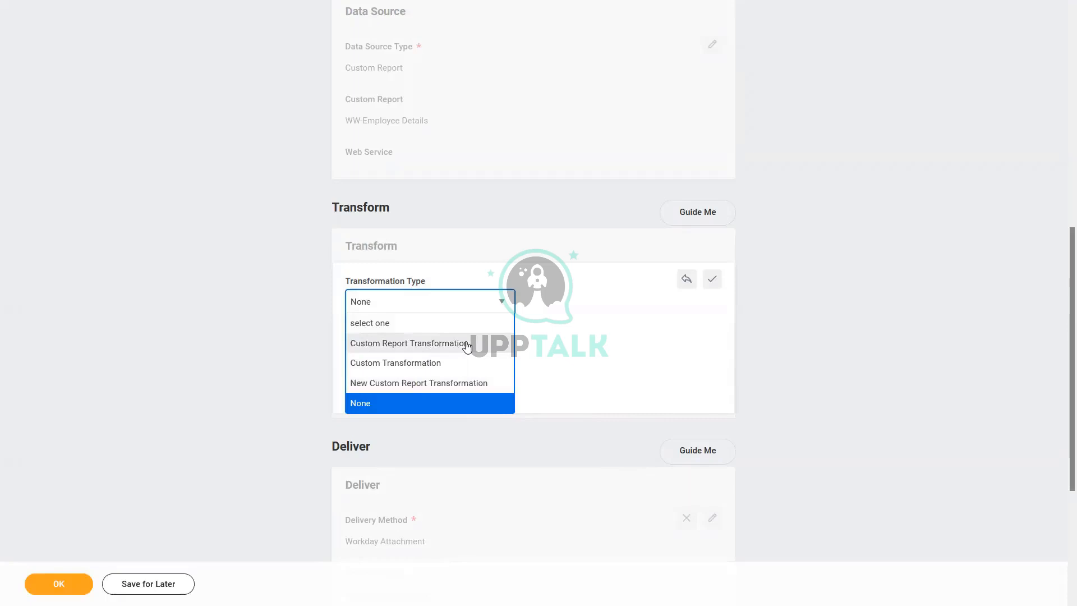
# Set the integration's transformation type to Custom Report Transformation using WW-Employee Details, and submit the changes
pyautogui.click(466, 345)
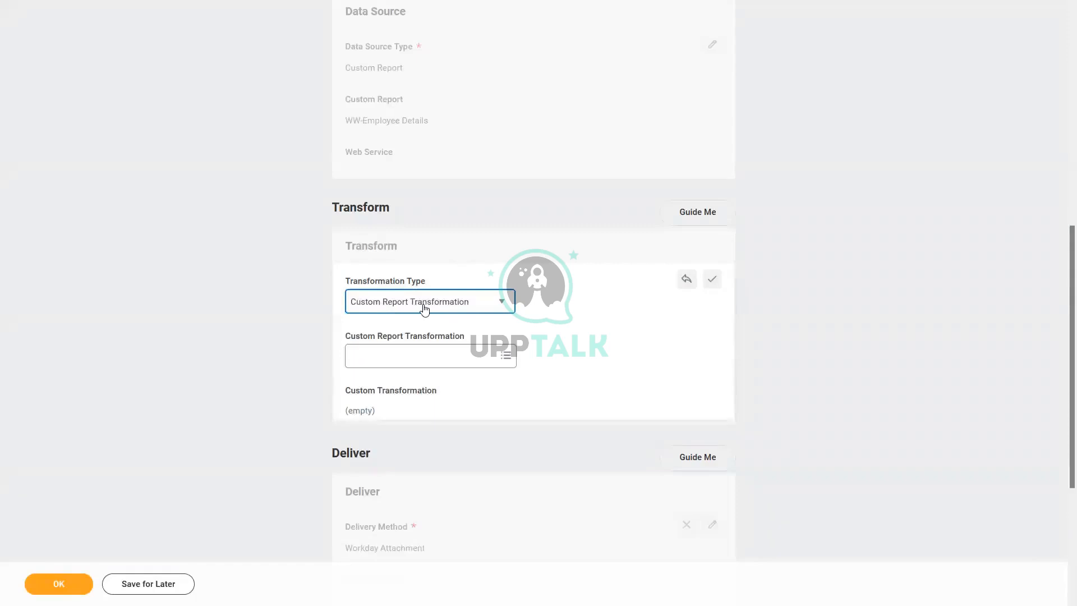
pyautogui.moveTo(347, 340); pyautogui.dragTo(529, 327)
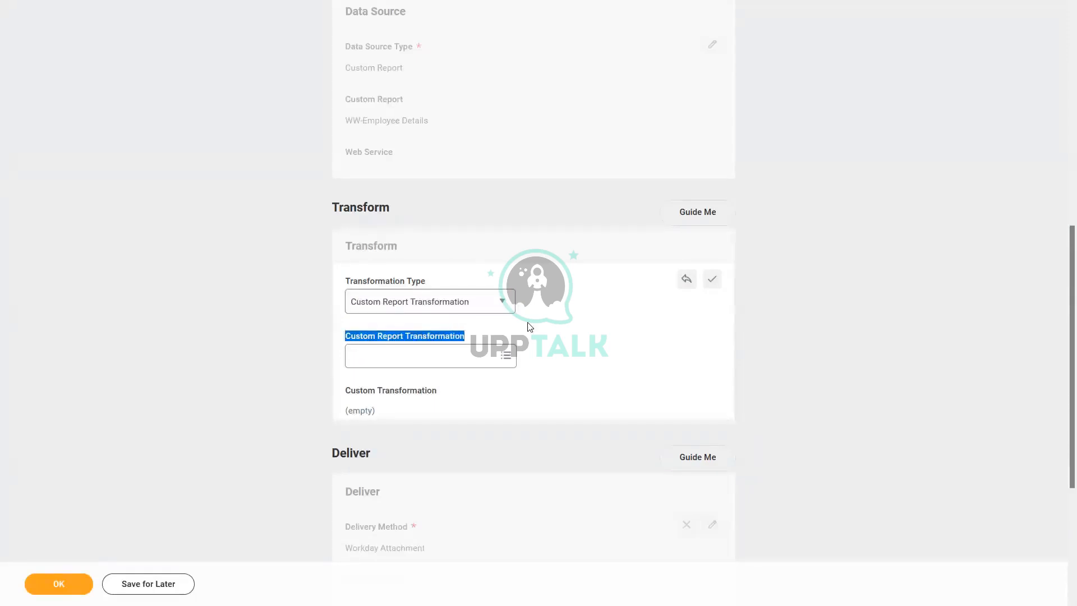
pyautogui.click(442, 357)
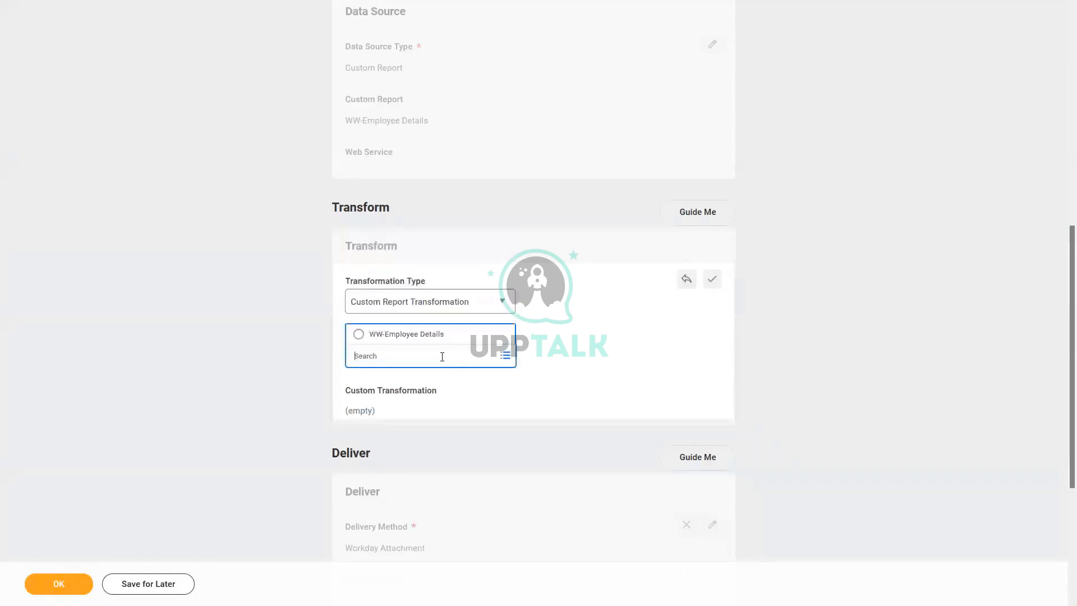
pyautogui.write('WW-Employee Details')
pyautogui.press('Return')
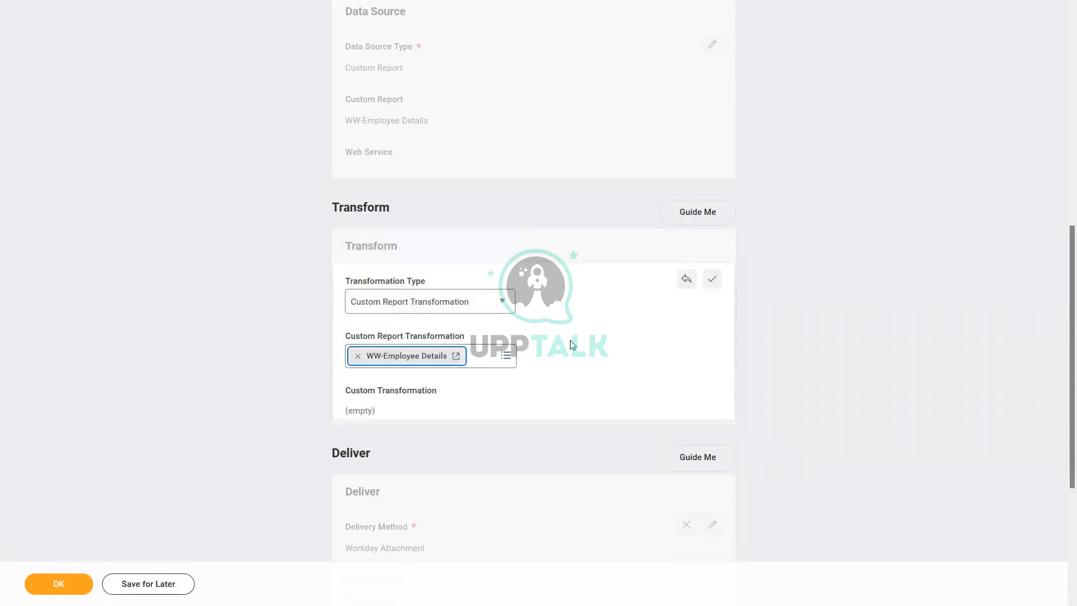
pyautogui.click(712, 279)
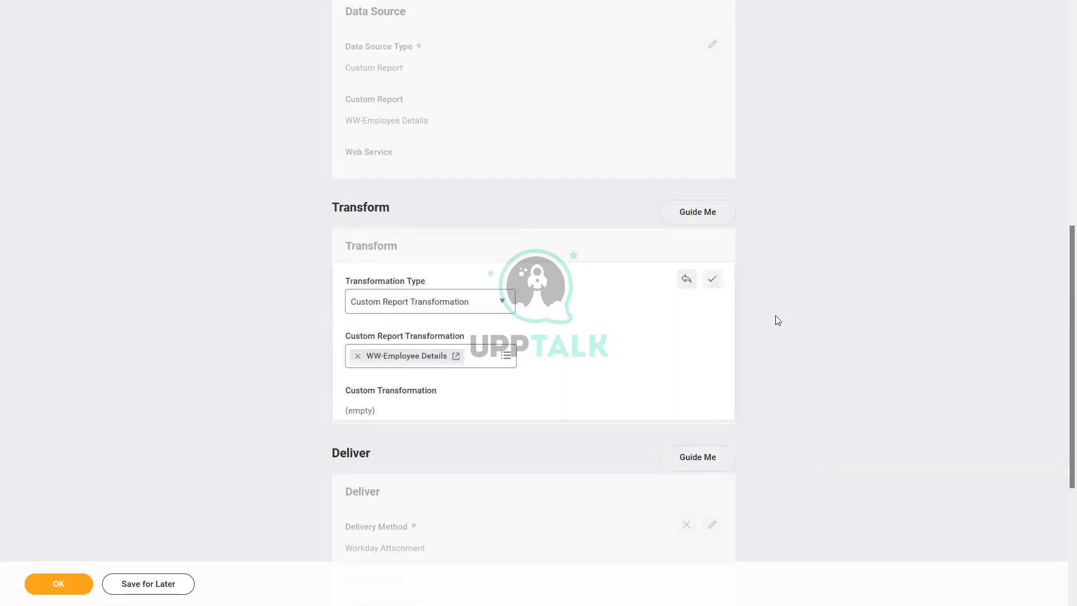
pyautogui.click(77, 576)
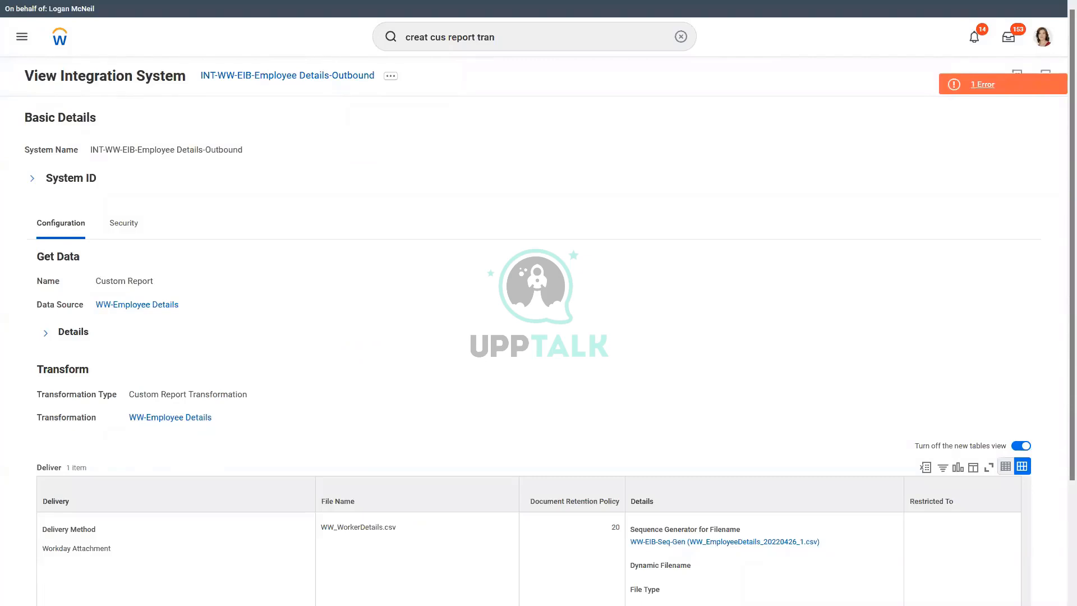
# Review the integration's Transform section and look for the Configure Transformation action among the related actions of the integration and its transformation
pyautogui.moveTo(28, 350); pyautogui.dragTo(314, 435)
pyautogui.click(391, 76)
pyautogui.moveTo(414, 242)
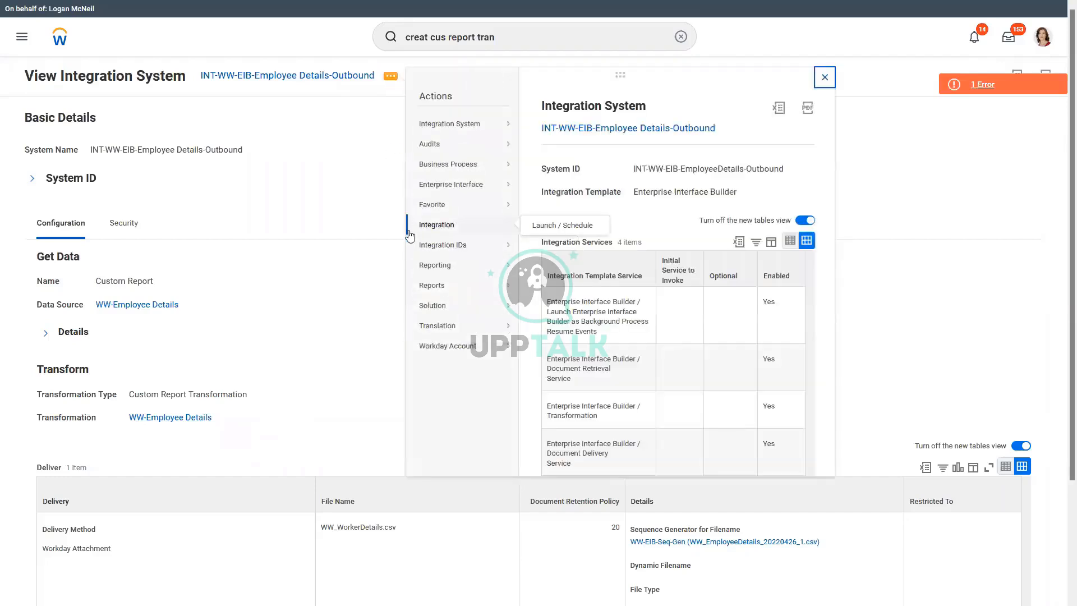
pyautogui.moveTo(455, 187)
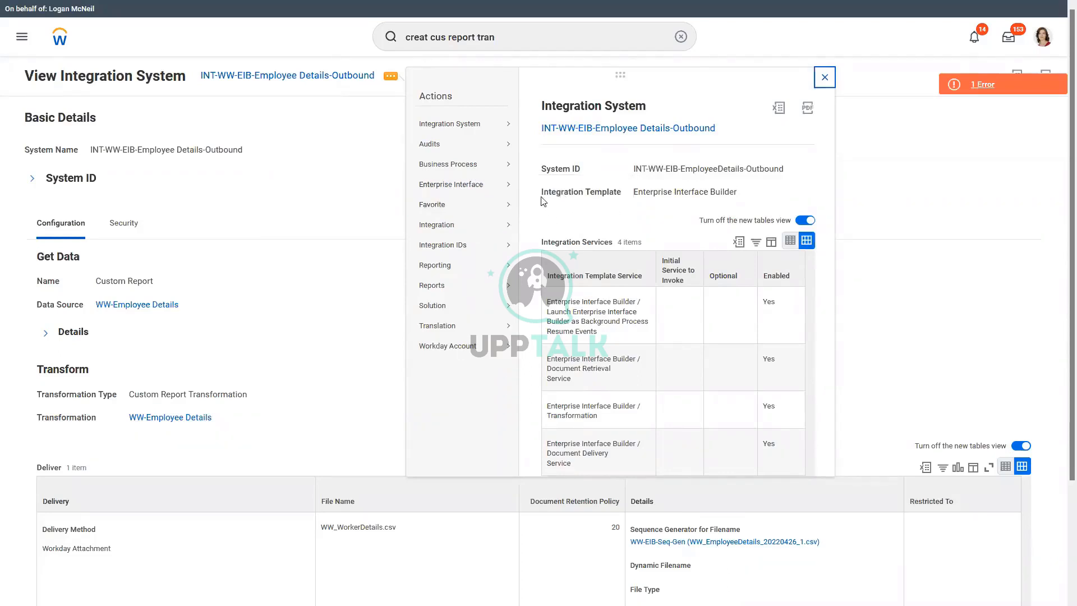
pyautogui.moveTo(505, 186)
pyautogui.click(222, 417)
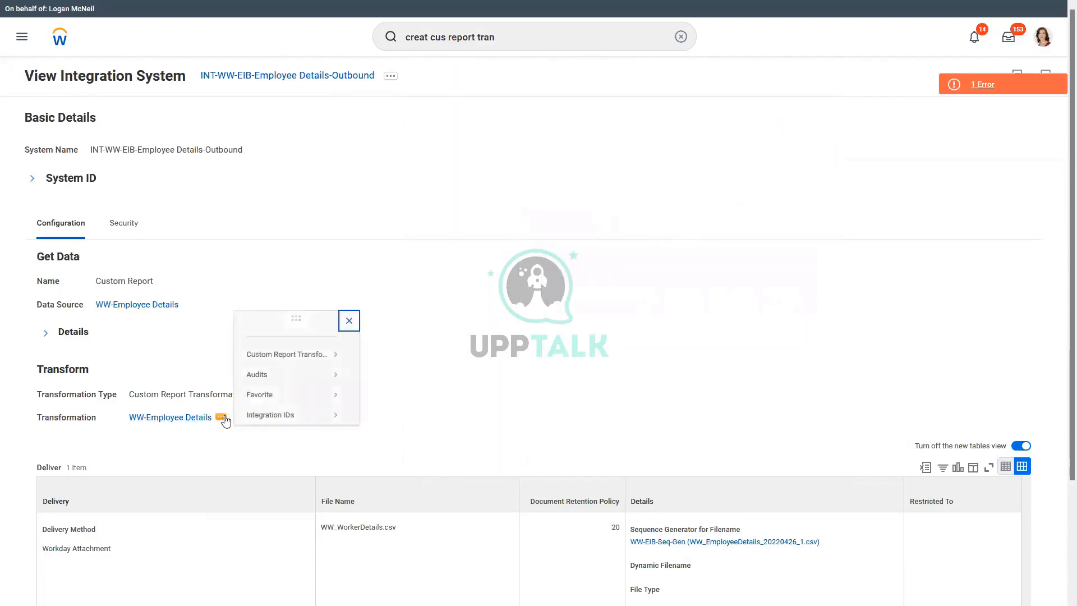
pyautogui.moveTo(298, 354)
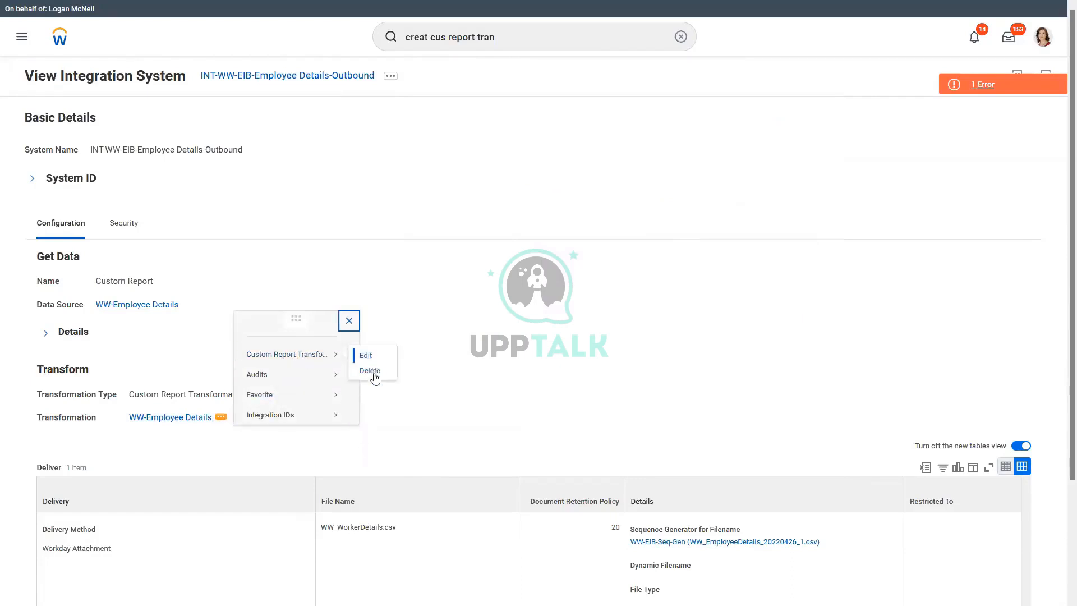
pyautogui.click(341, 212)
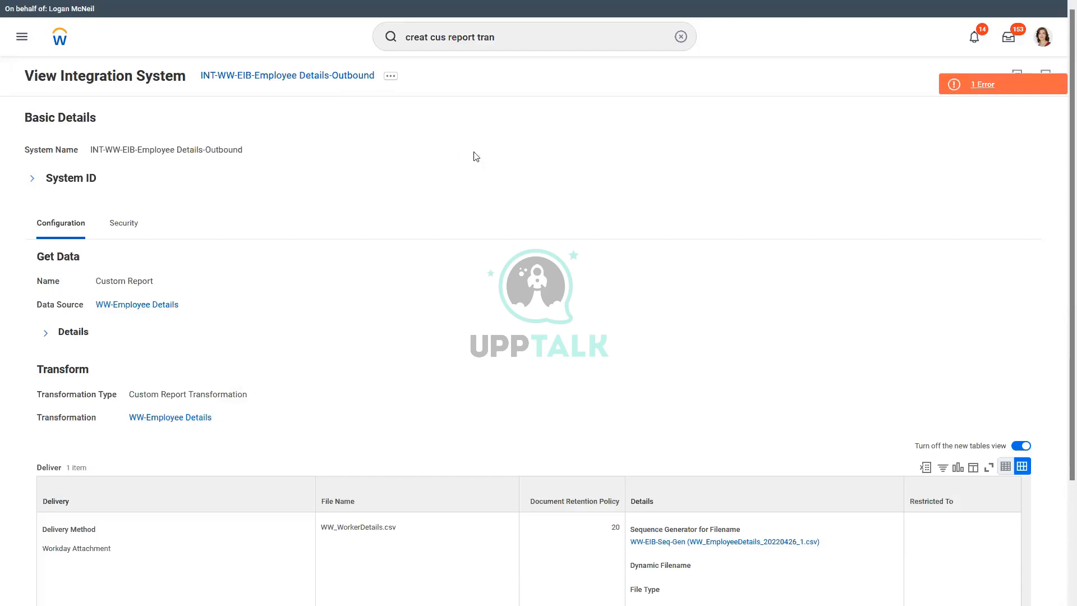
pyautogui.click(392, 79)
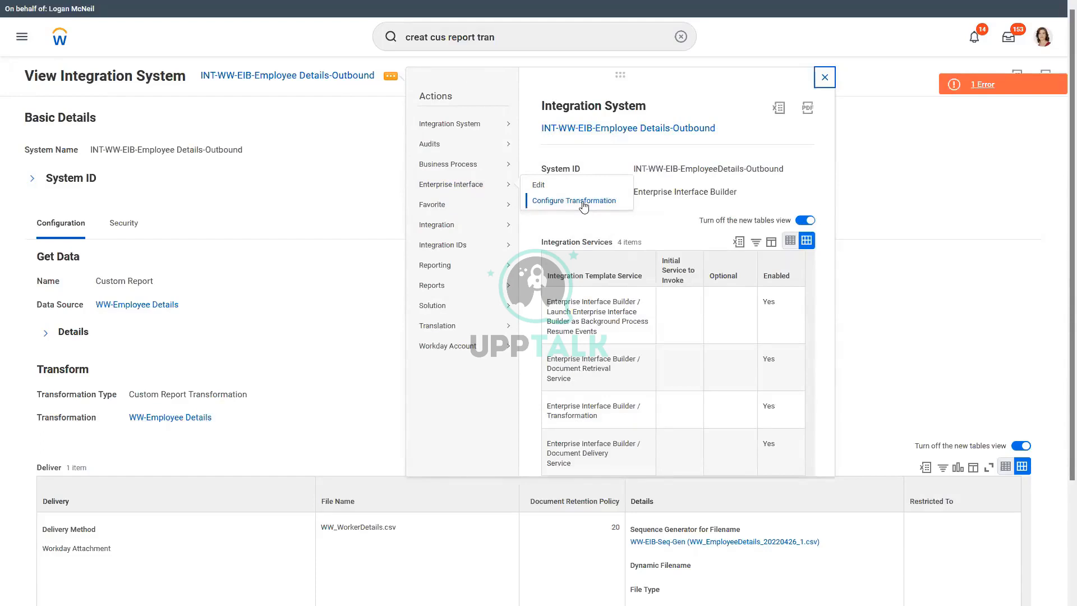
pyautogui.click(583, 202)
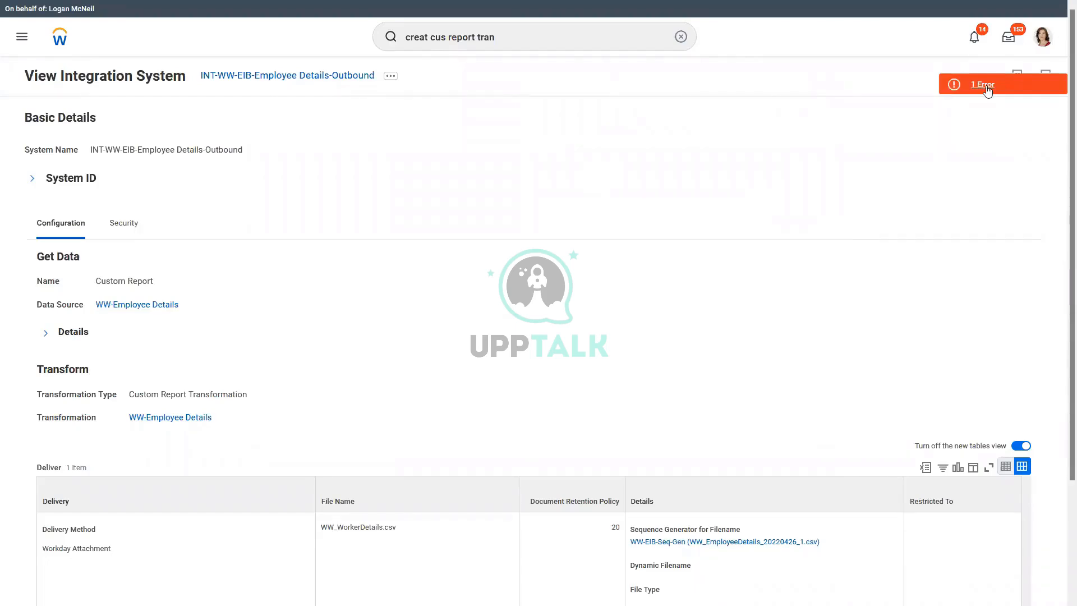
# Open the integration system's error details, read which settings conflict, and close the message
pyautogui.click(986, 85)
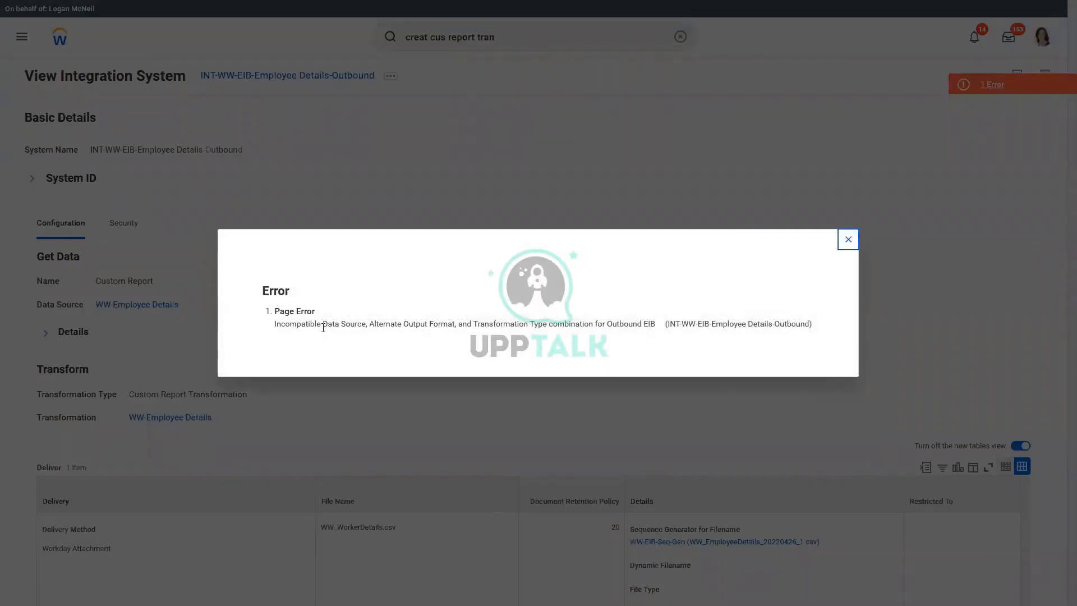
pyautogui.moveTo(324, 324); pyautogui.dragTo(424, 322)
pyautogui.click(488, 324)
pyautogui.doubleClick(320, 324)
pyautogui.moveTo(323, 324); pyautogui.dragTo(370, 320)
pyautogui.click(421, 321)
pyautogui.click(849, 240)
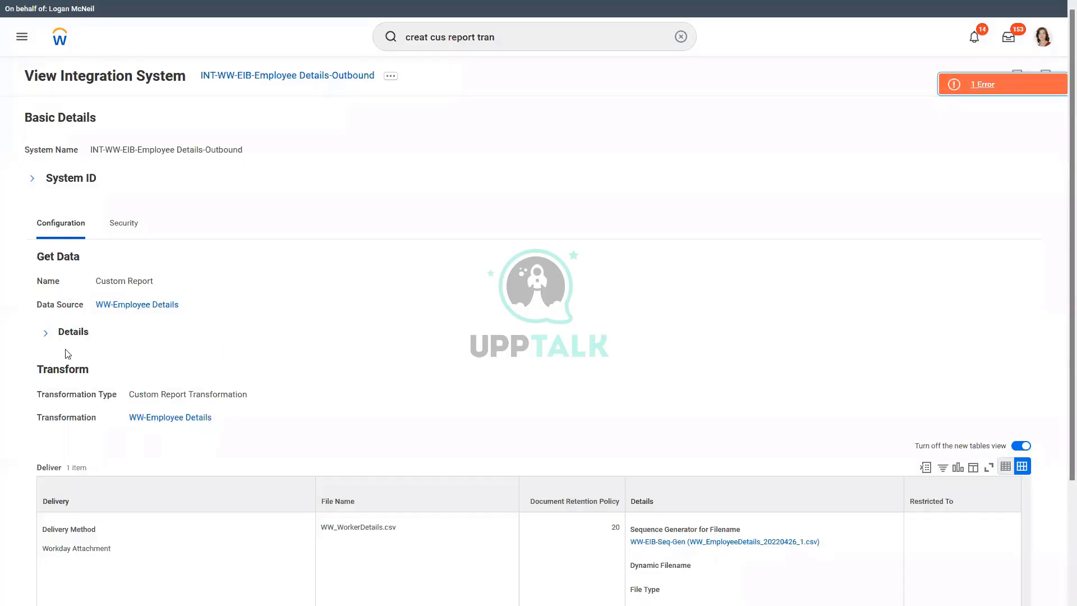
# Expand the Get Data details and compare the Alternate Output Format with the Transformation Type
pyautogui.click(48, 334)
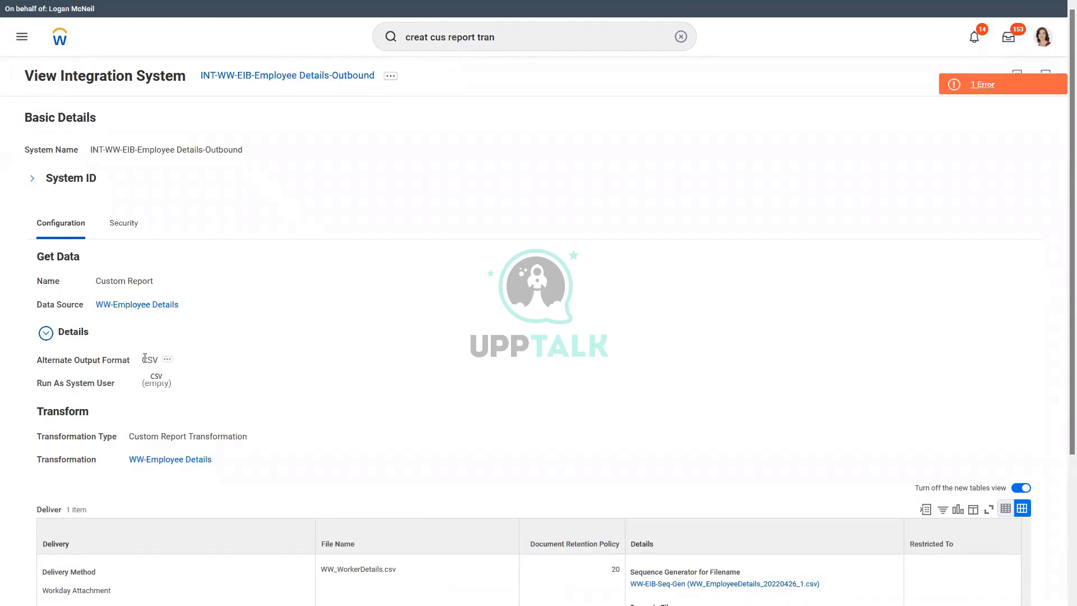
pyautogui.moveTo(143, 358); pyautogui.dragTo(158, 358)
pyautogui.click(358, 204)
pyautogui.moveTo(135, 436); pyautogui.dragTo(281, 430)
pyautogui.click(175, 380)
pyautogui.doubleClick(144, 359)
pyautogui.click(130, 436)
pyautogui.moveTo(130, 436); pyautogui.dragTo(262, 436)
pyautogui.click(324, 423)
pyautogui.doubleClick(145, 360)
pyautogui.click(438, 309)
pyautogui.moveTo(142, 359); pyautogui.dragTo(160, 360)
pyautogui.click(492, 154)
# Edit the integration's data source to reset Alternate Output Format to "select one", and submit the changes
pyautogui.click(393, 77)
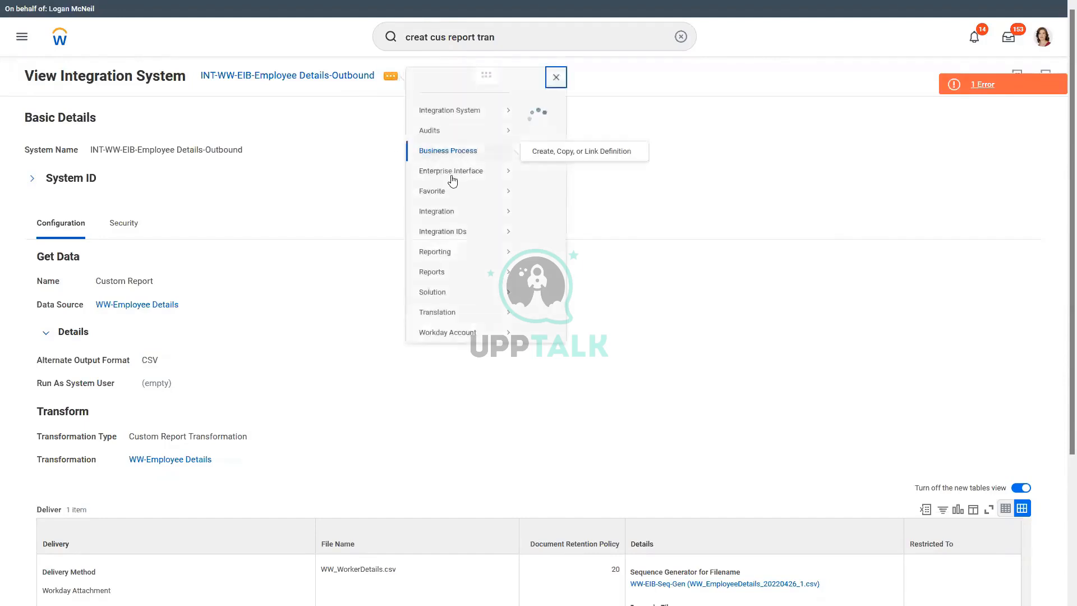
pyautogui.moveTo(455, 185)
pyautogui.click(535, 187)
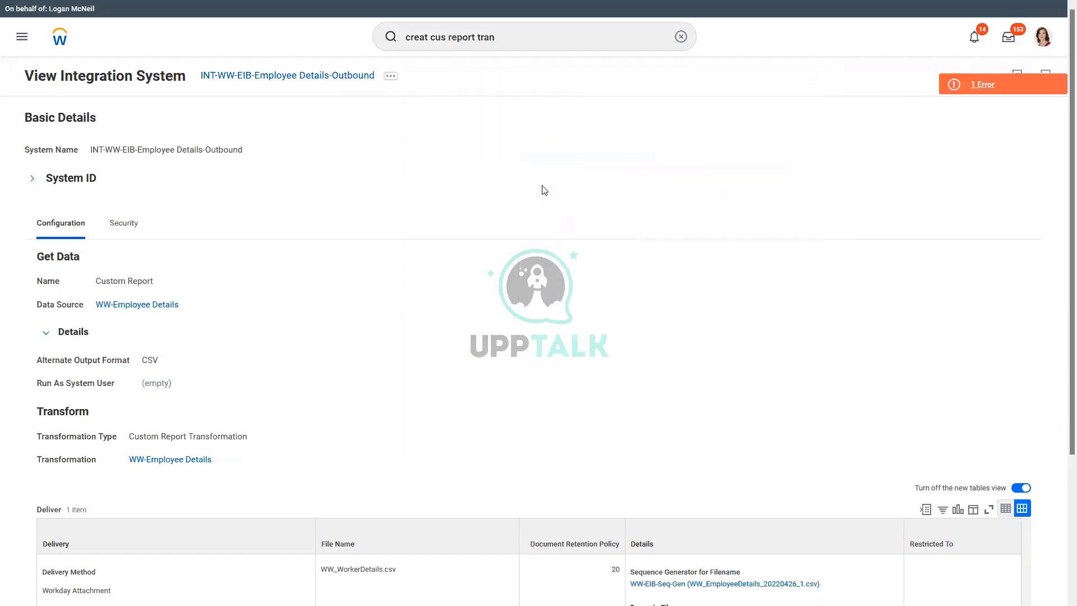
pyautogui.scroll(-3, 493, 378)
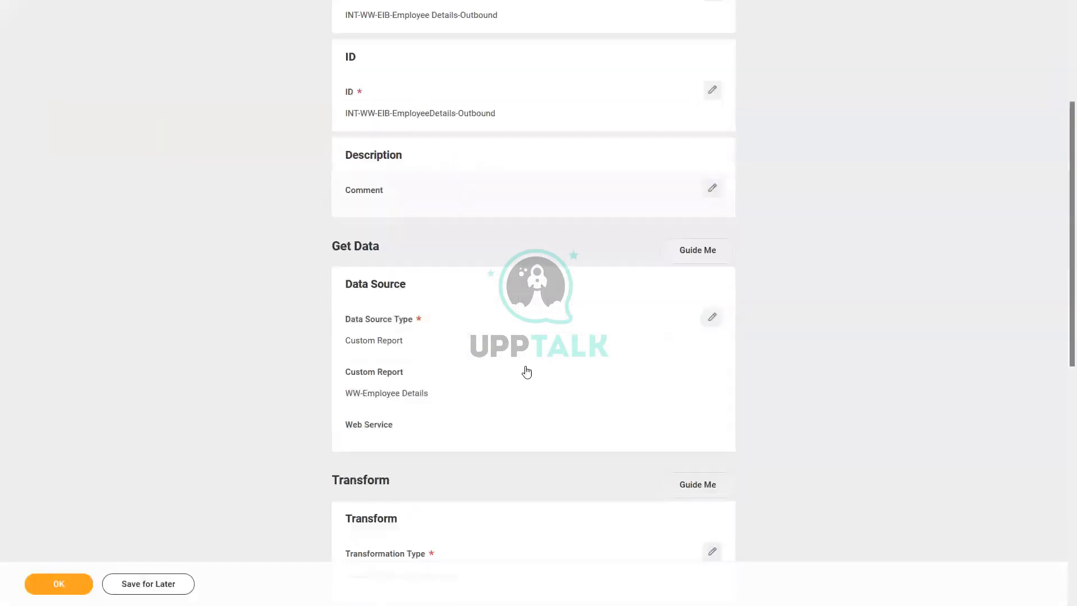
pyautogui.click(711, 312)
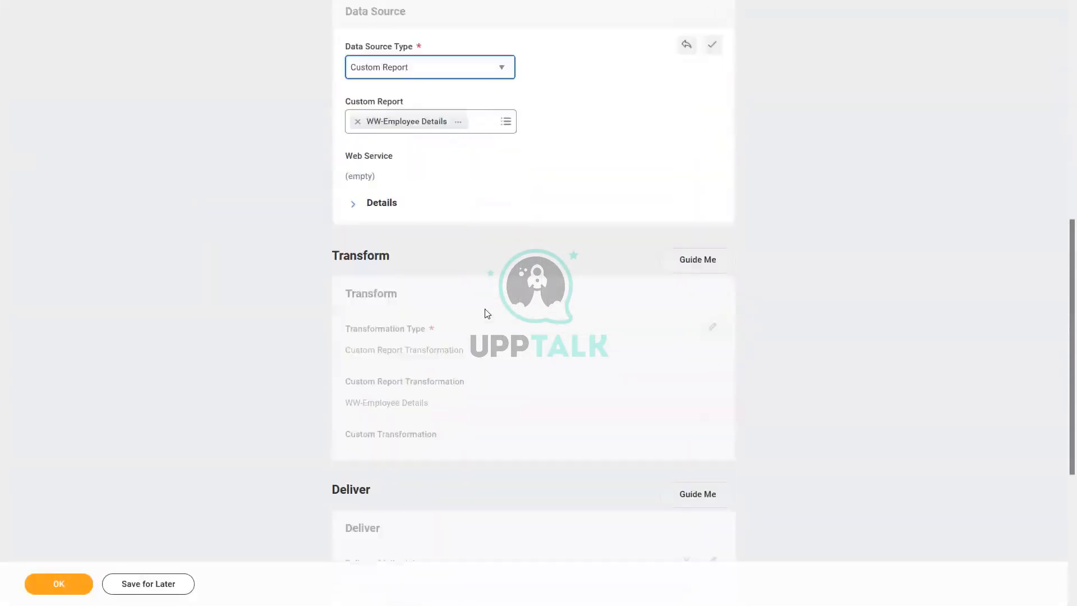
pyautogui.click(356, 204)
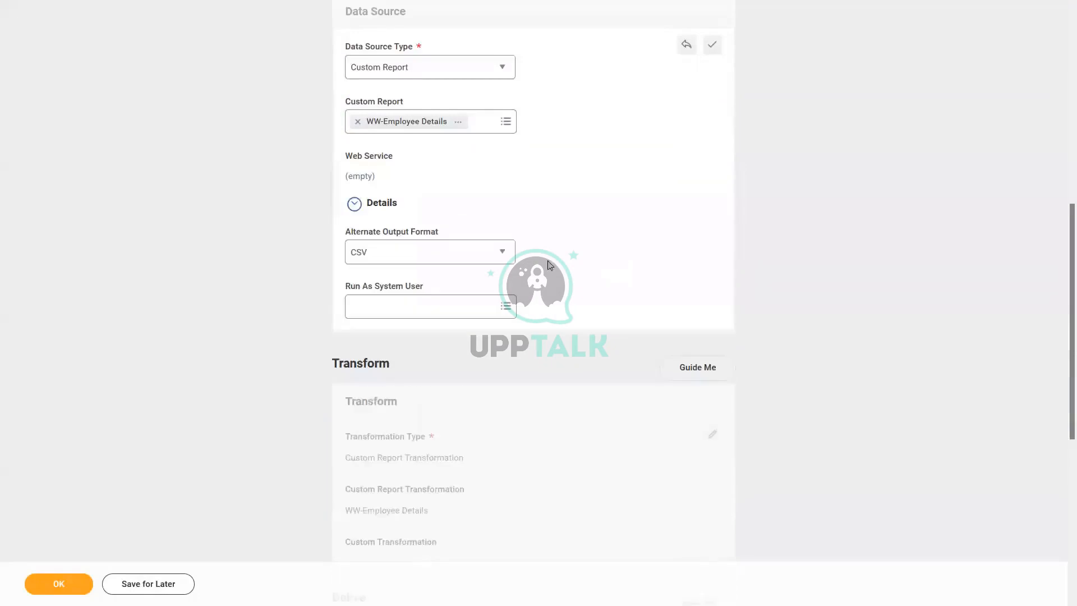
pyautogui.click(403, 257)
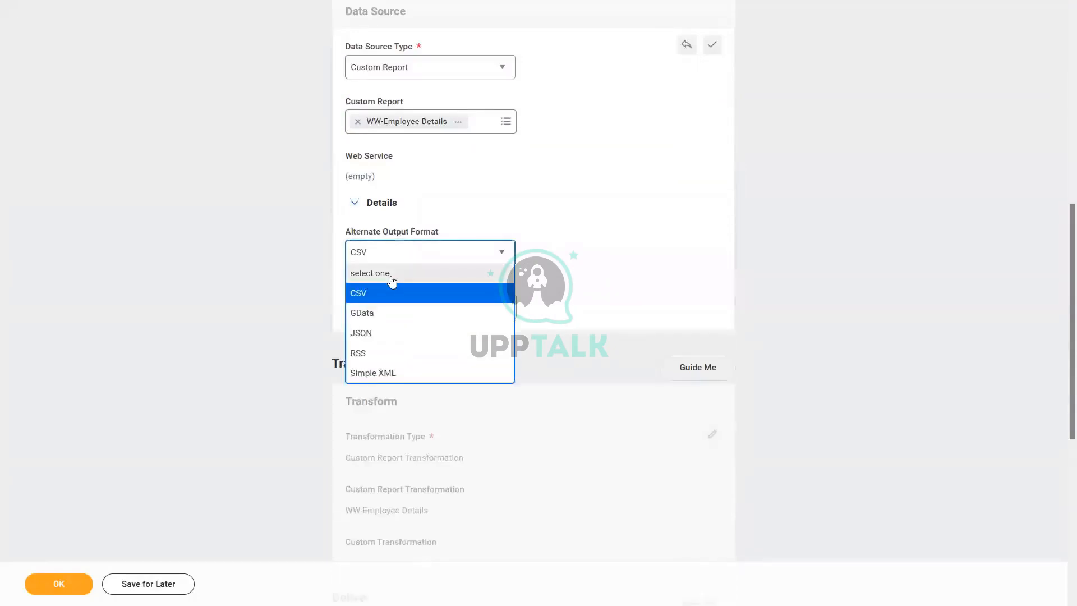
pyautogui.click(397, 274)
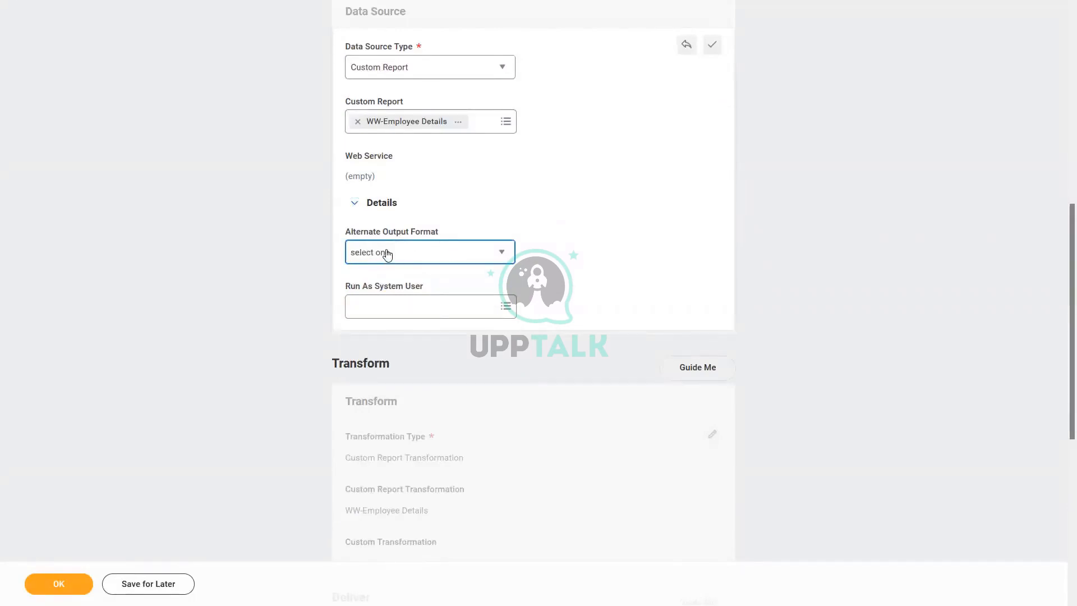
pyautogui.click(387, 255)
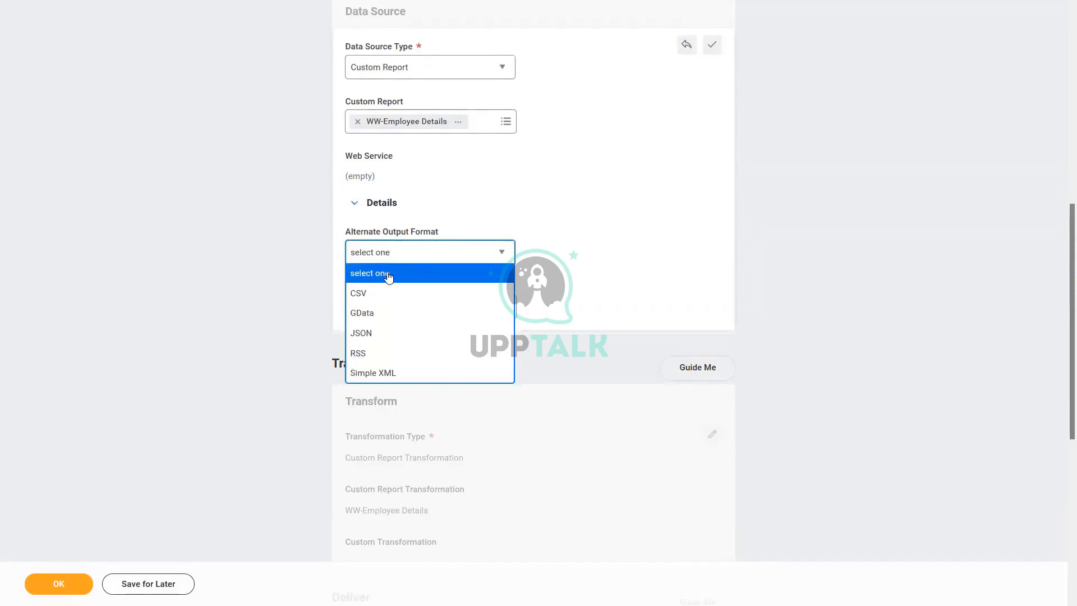
pyautogui.click(387, 275)
pyautogui.click(710, 51)
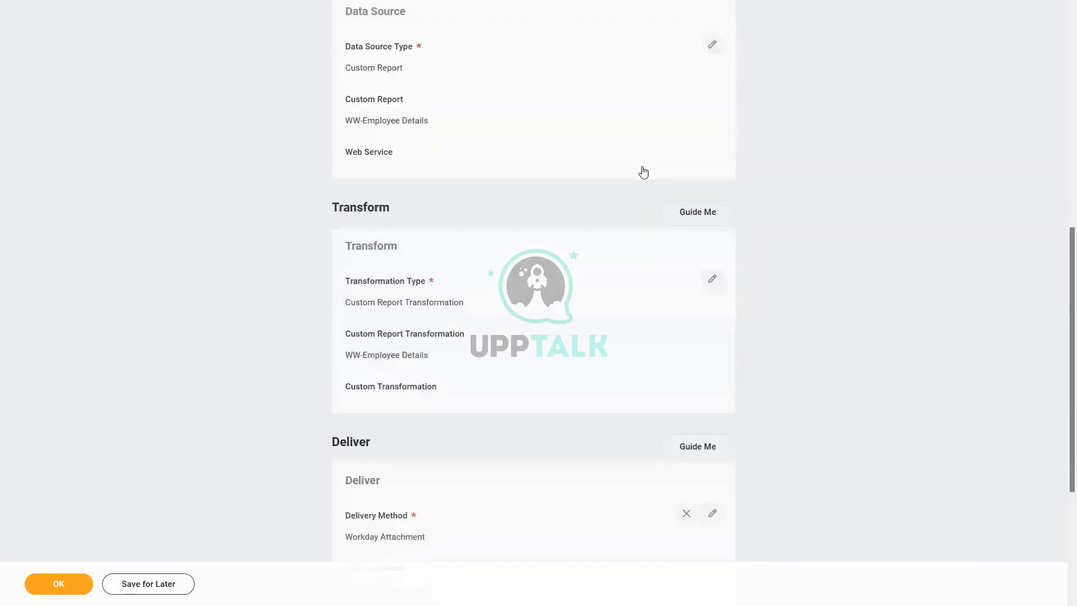
pyautogui.click(84, 583)
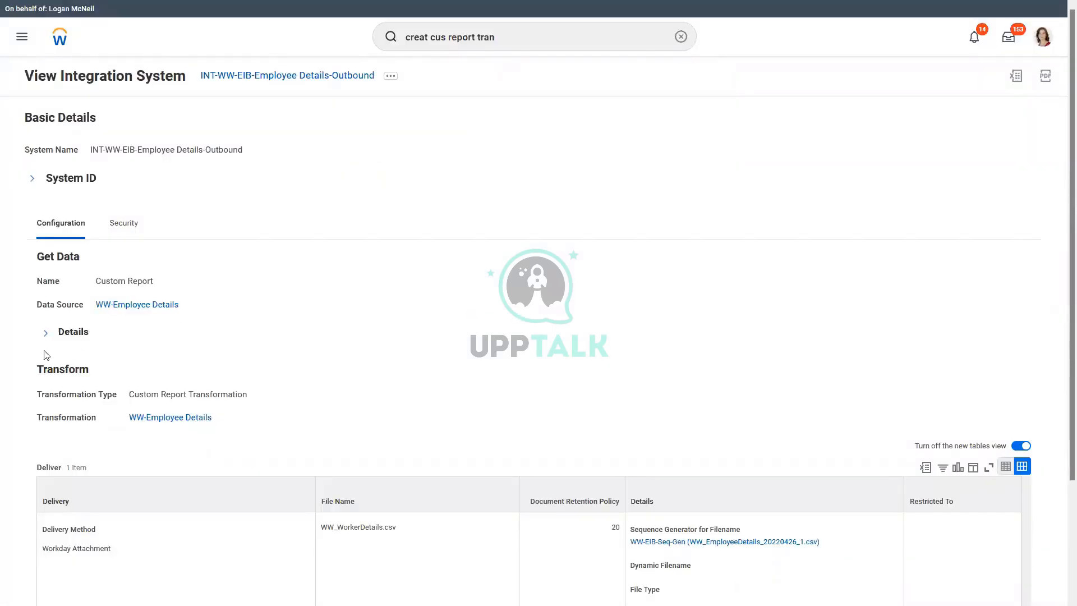
# Check the Alternate Output Format under the Get Data details and the Transformation Type of the integration
pyautogui.click(46, 334)
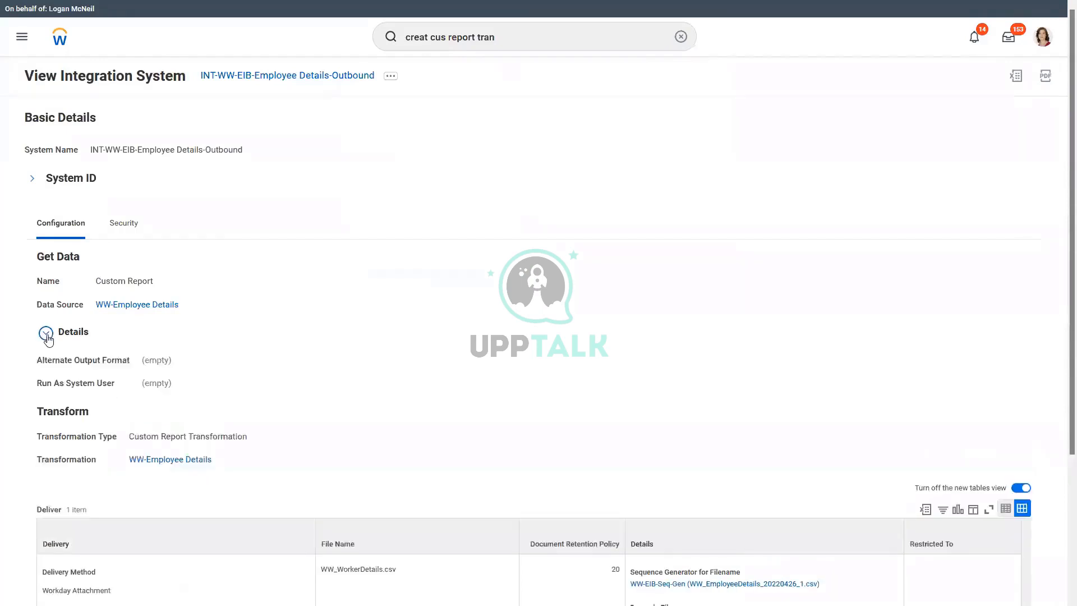
pyautogui.moveTo(141, 360); pyautogui.dragTo(208, 362)
pyautogui.click(283, 352)
pyautogui.click(46, 333)
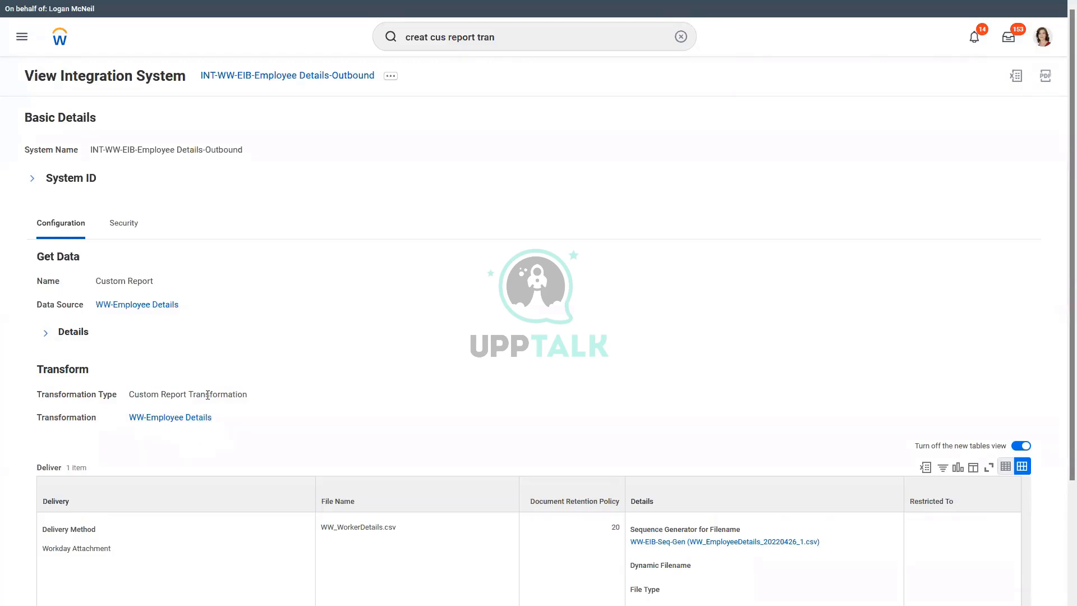
pyautogui.moveTo(161, 394); pyautogui.dragTo(226, 387)
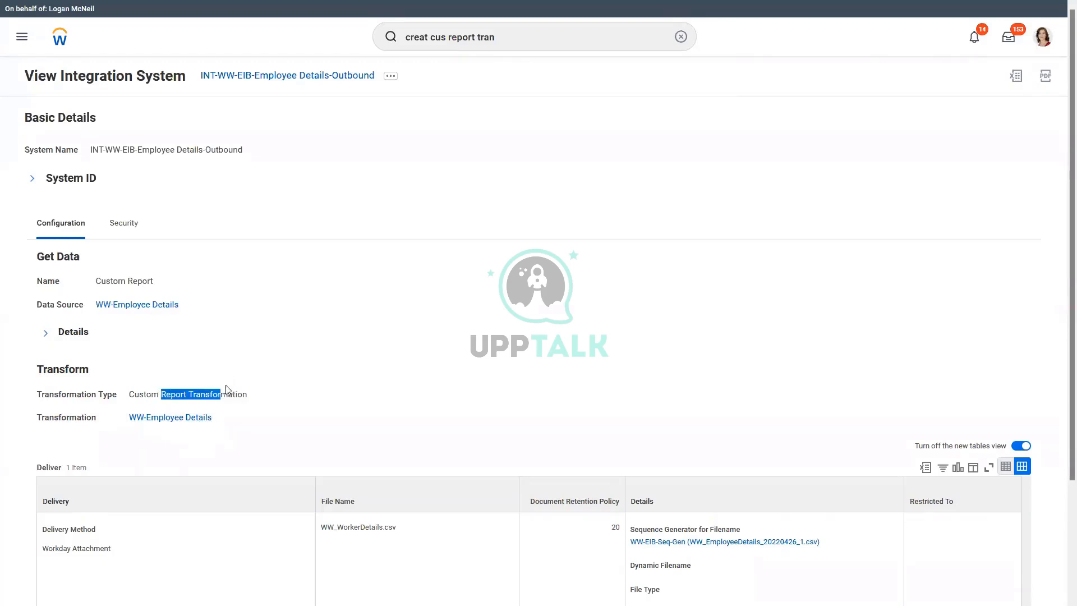
pyautogui.click(273, 396)
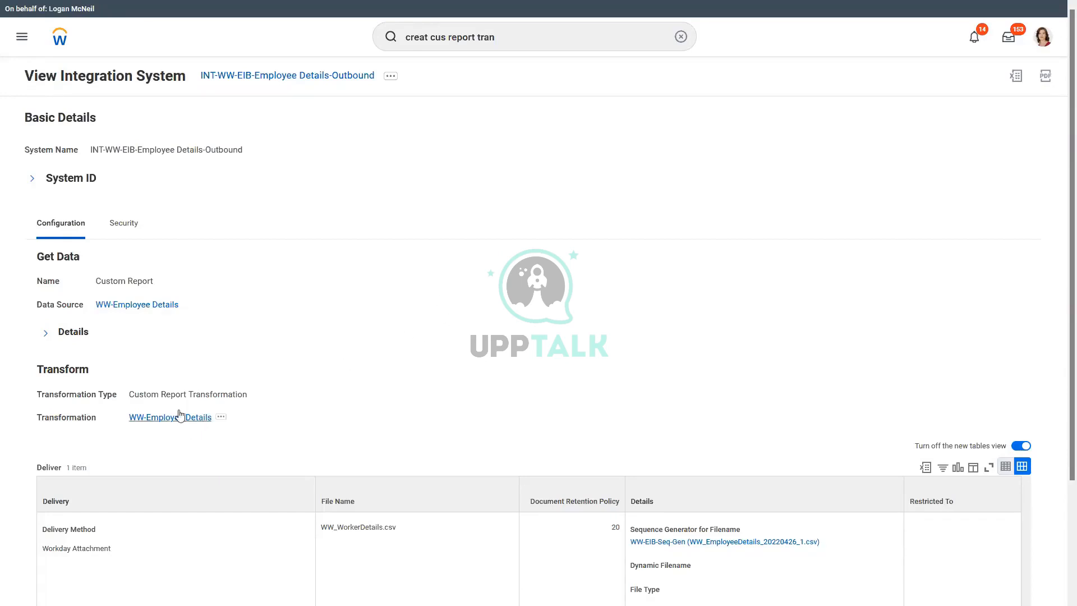
# Open Configure Transformation for INT-WW-EIB-Employee Details-Outbound
pyautogui.click(391, 79)
pyautogui.moveTo(466, 188)
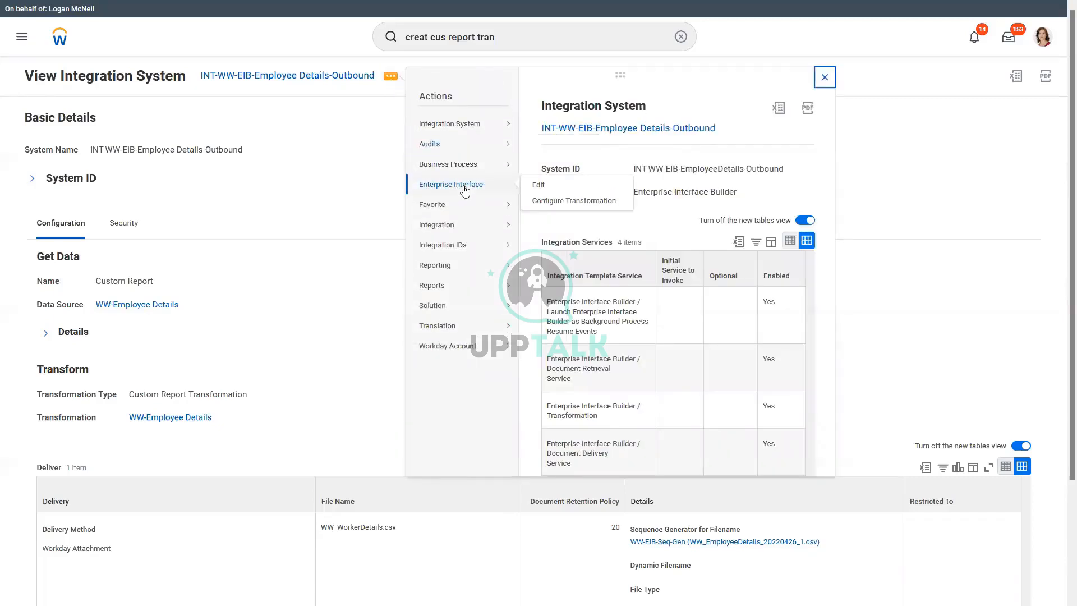
pyautogui.click(582, 205)
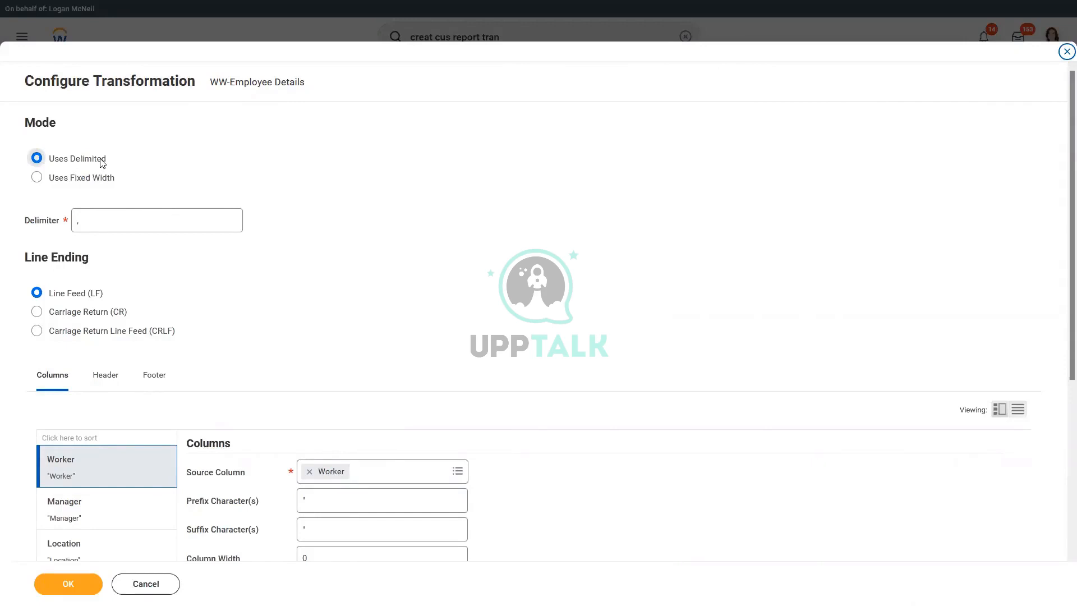
# Switch the transformation mode to Uses Fixed Width and back to Uses Delimited
pyautogui.click(37, 178)
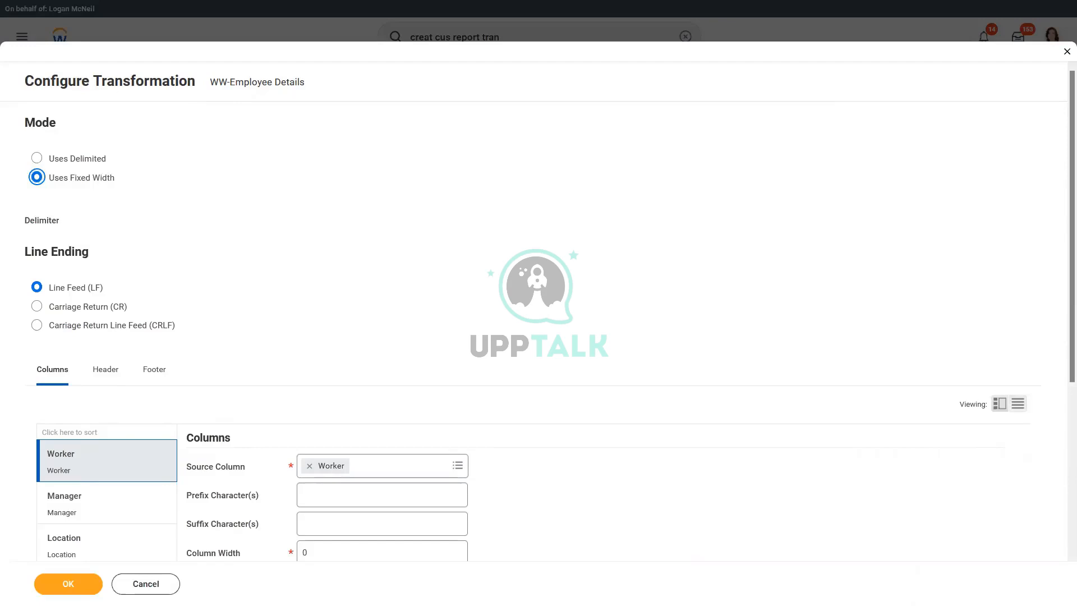
pyautogui.click(79, 160)
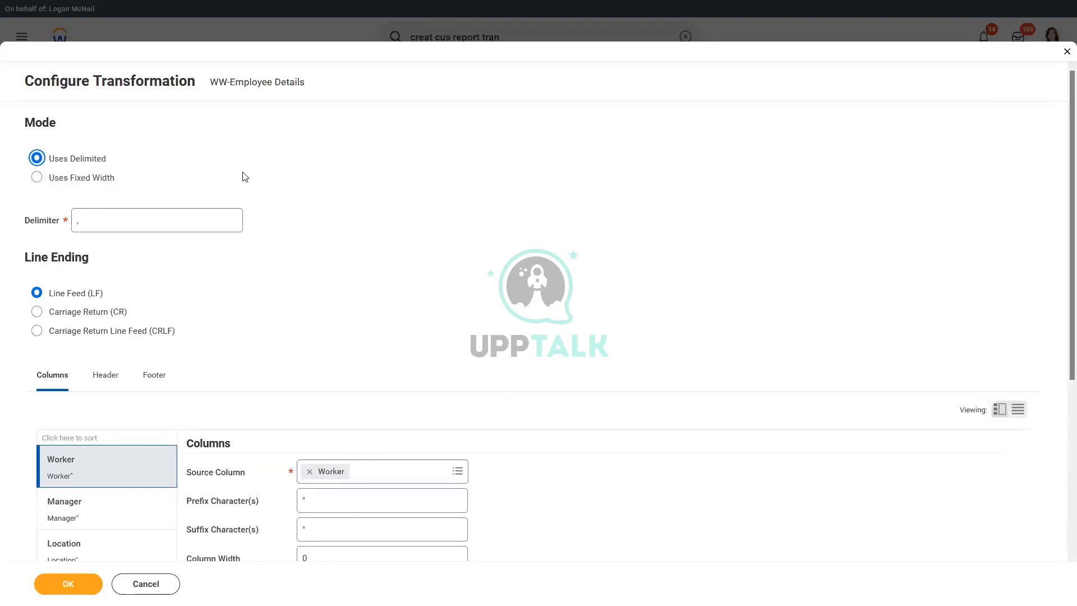
# Set the transformation's delimiter to | and its line ending to Carriage Return Line Feed (CRLF)
pyautogui.press('Tab')
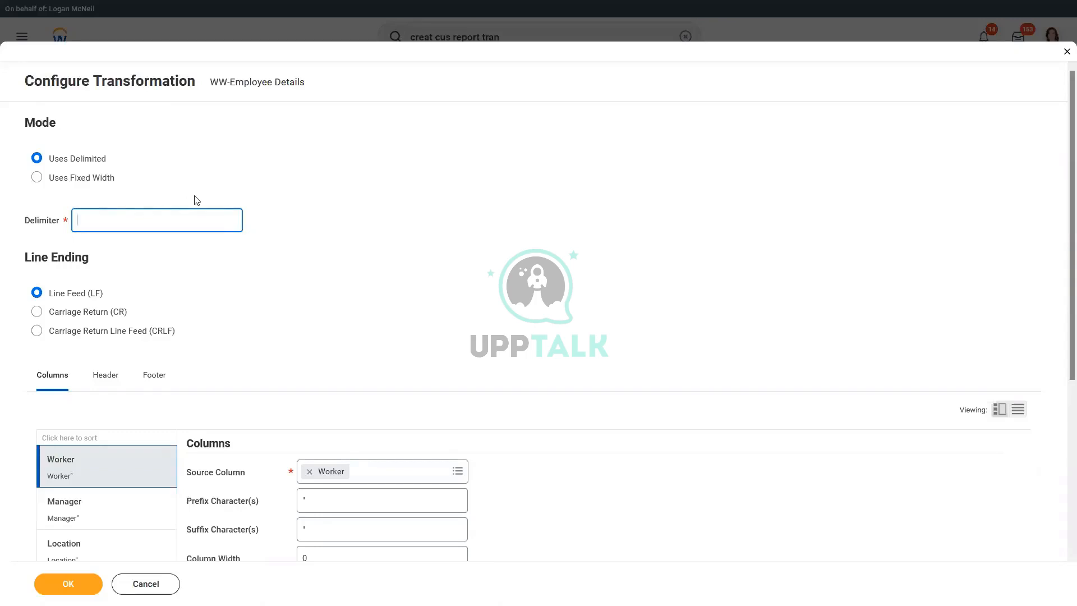
pyautogui.moveTo(137, 221)
pyautogui.write('|')
pyautogui.moveTo(26, 259); pyautogui.dragTo(89, 261)
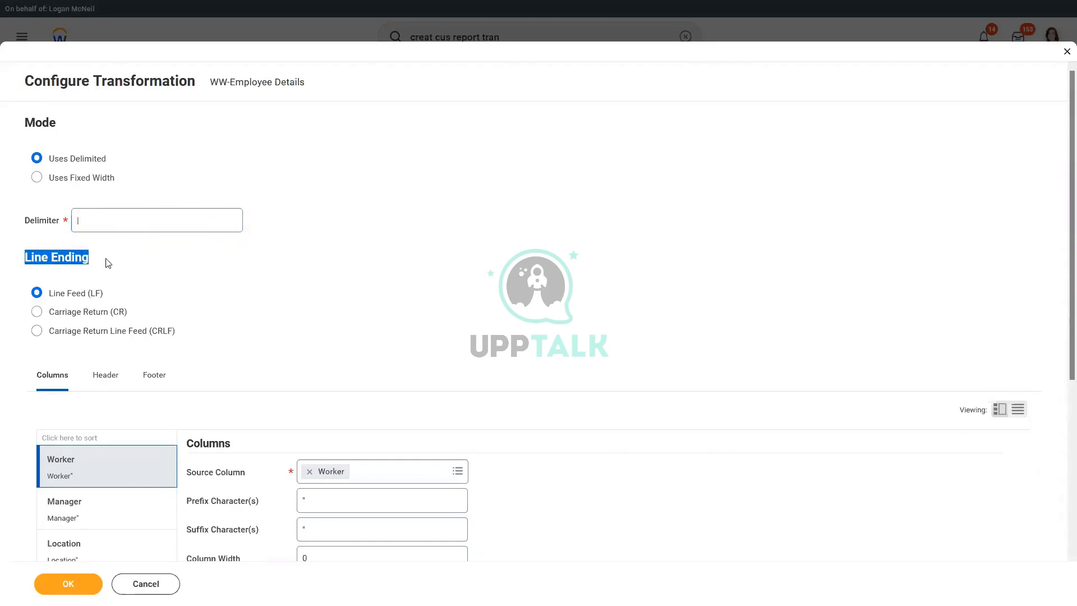
pyautogui.click(108, 263)
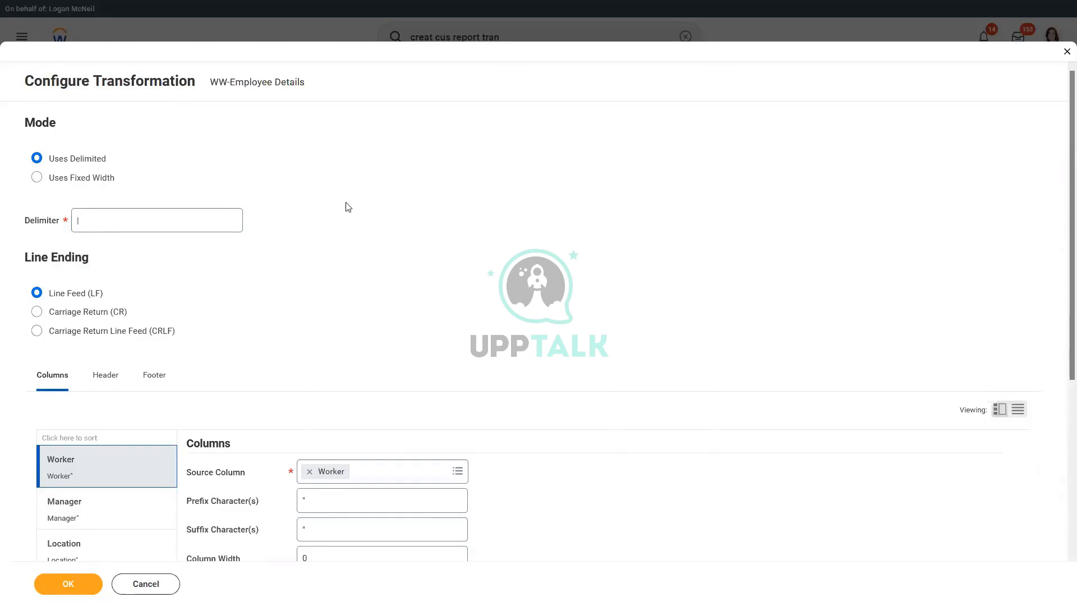
pyautogui.scroll(-2, 345, 207)
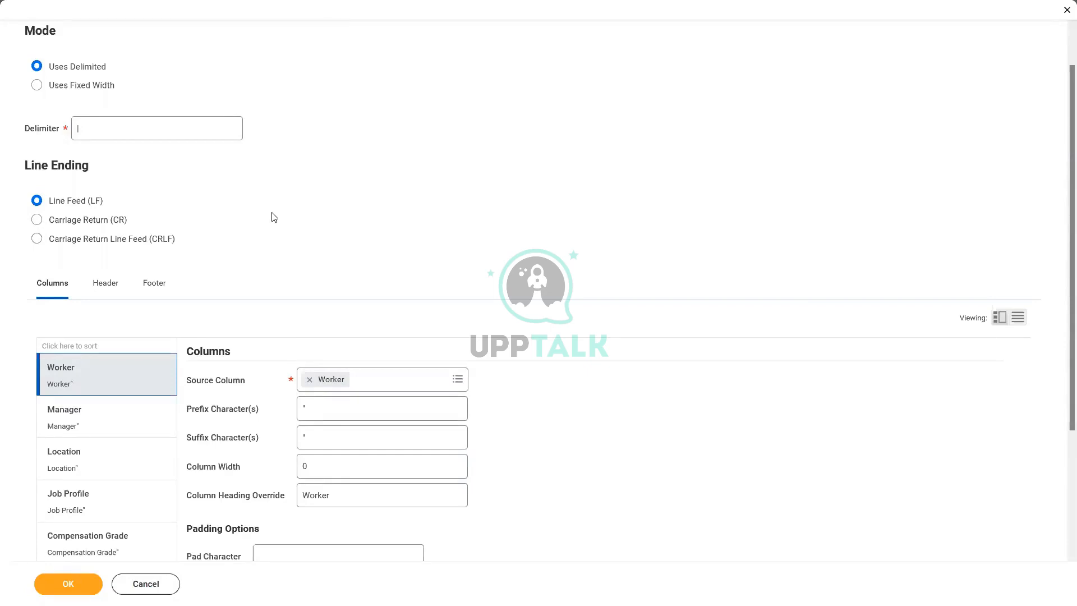
pyautogui.click(36, 240)
# Review the column settings of each report field, from Worker through Length of Service - Worker, and the mode and delimiter settings
pyautogui.scroll(-3, 344, 203)
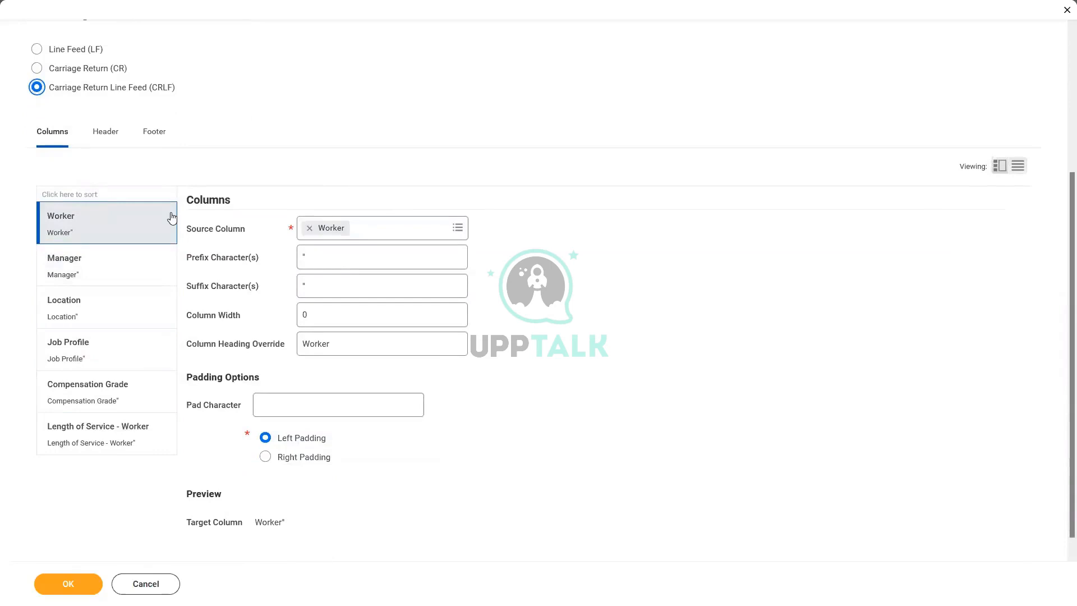
pyautogui.scroll(-1, 87, 235)
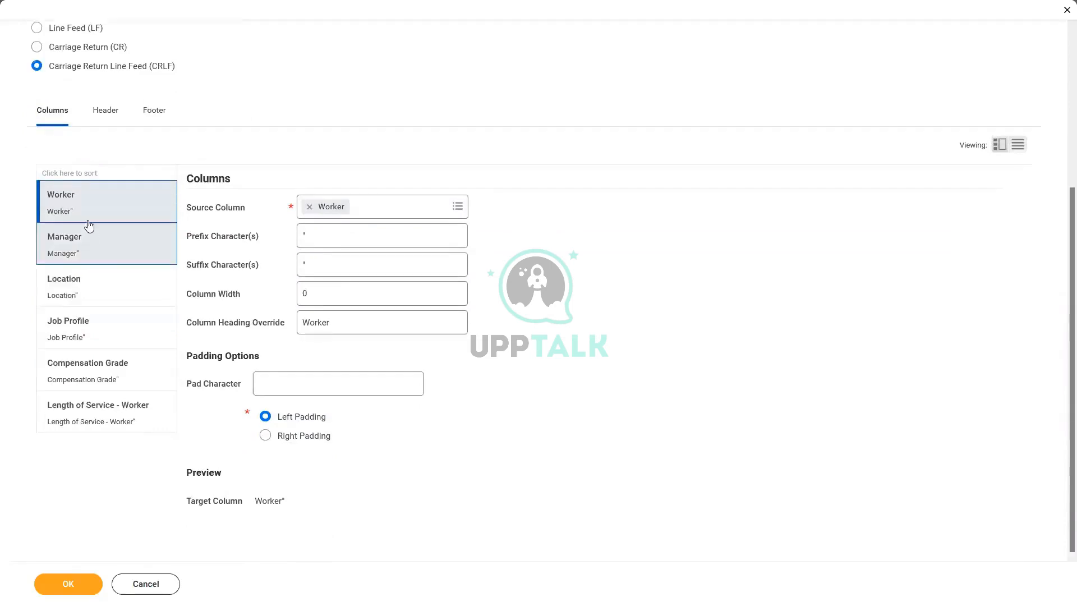
pyautogui.click(87, 245)
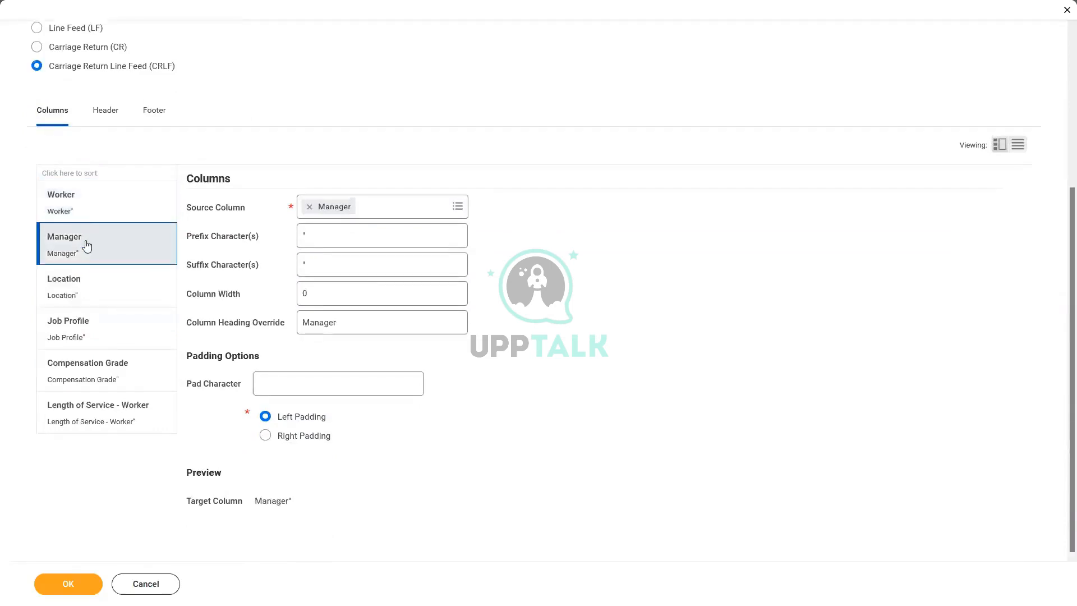
pyautogui.click(84, 211)
pyautogui.click(76, 272)
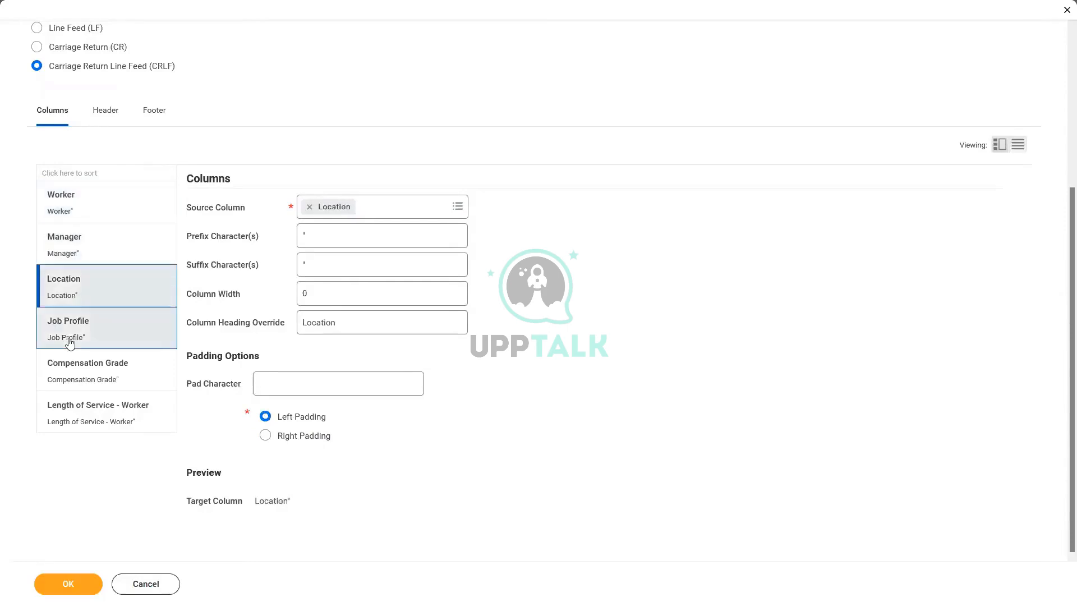
pyautogui.click(73, 338)
pyautogui.click(73, 375)
pyautogui.click(81, 420)
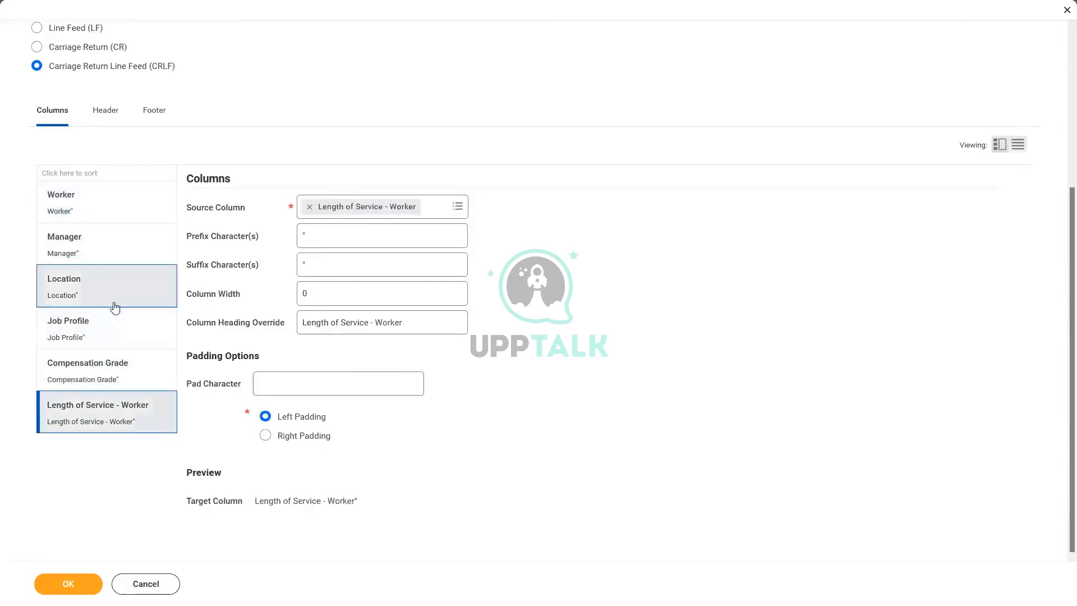
pyautogui.click(110, 202)
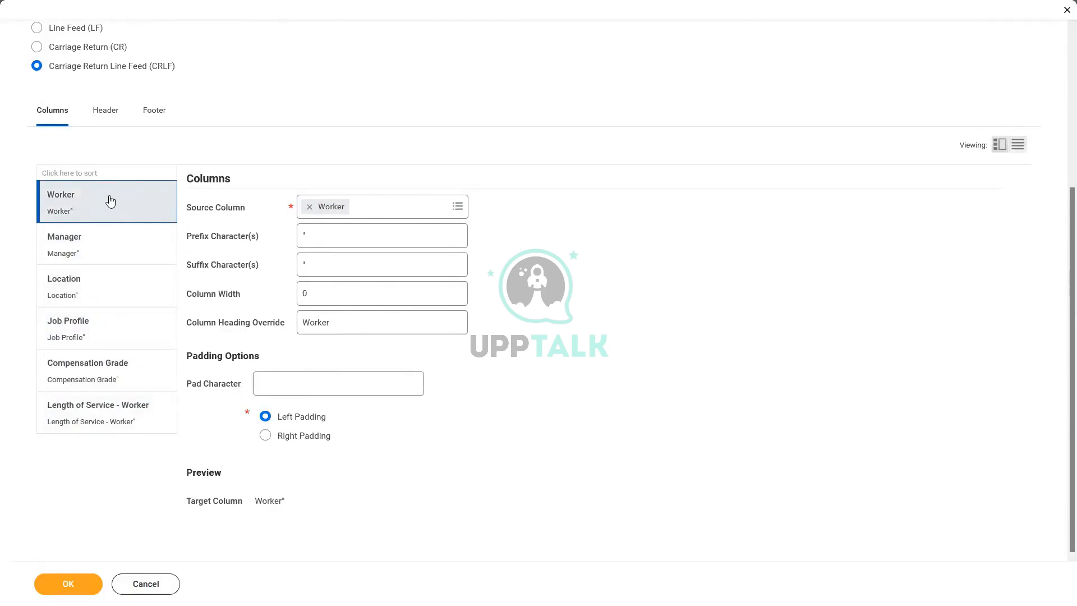
pyautogui.scroll(4, 217, 141)
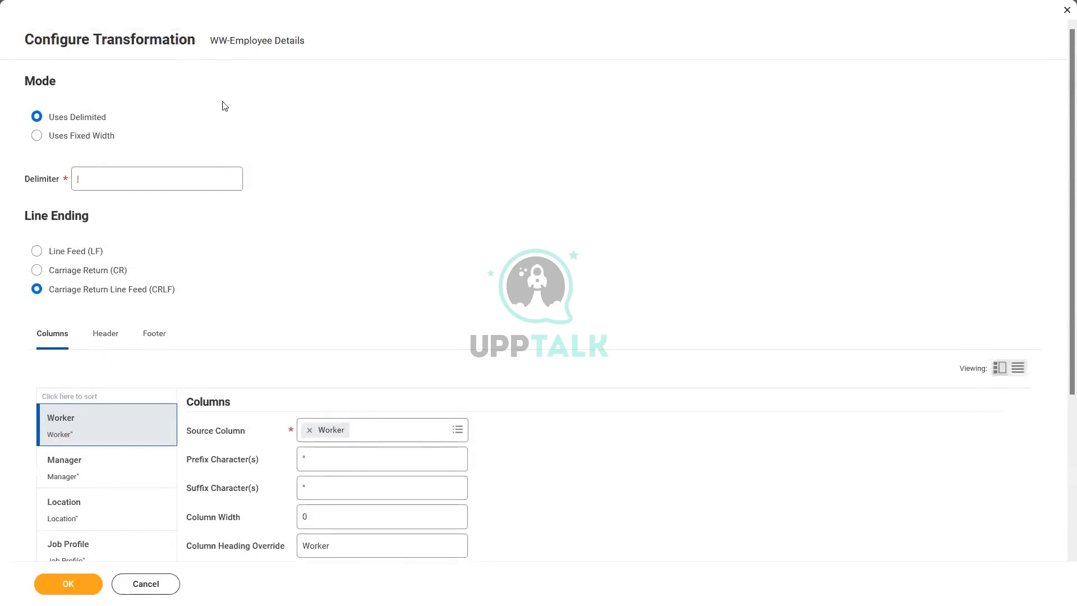
pyautogui.scroll(-4, 296, 233)
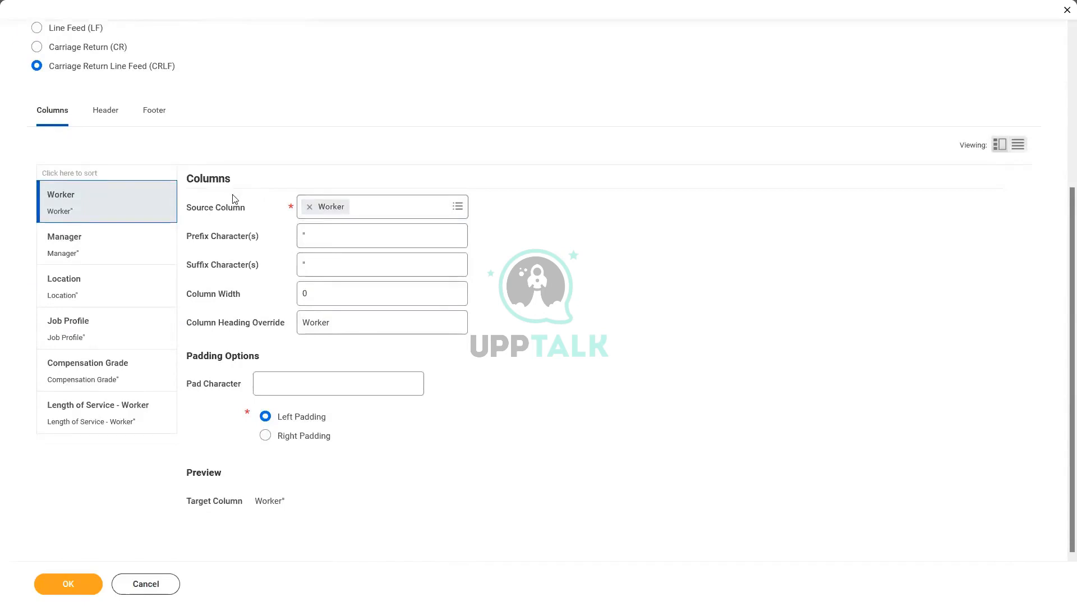
# Clear the prefix and suffix characters of the Worker column
pyautogui.click(317, 235)
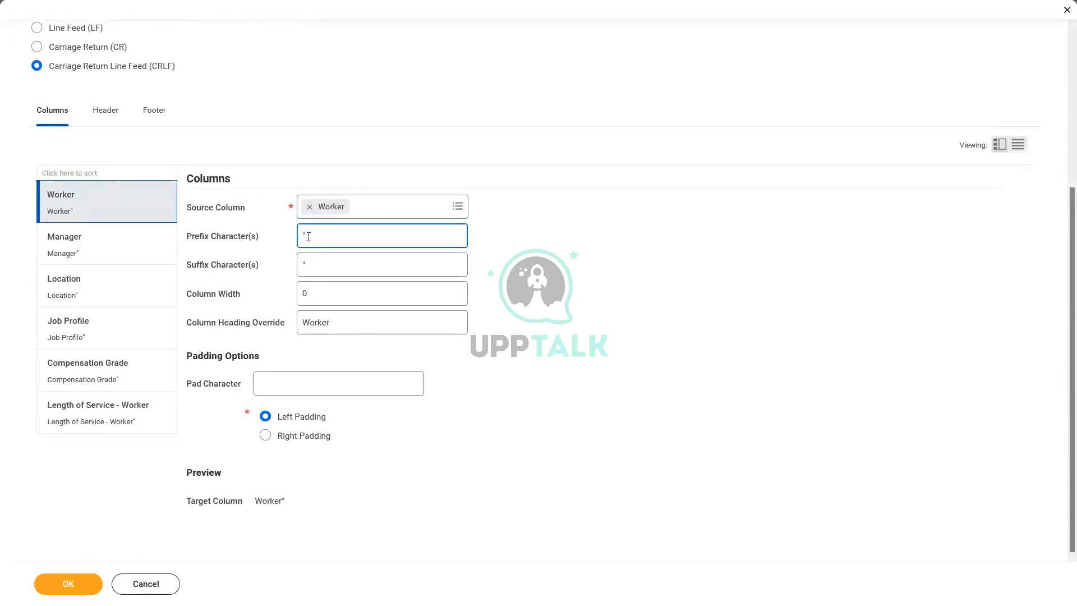
pyautogui.moveTo(308, 236); pyautogui.dragTo(282, 238)
pyautogui.click(320, 262)
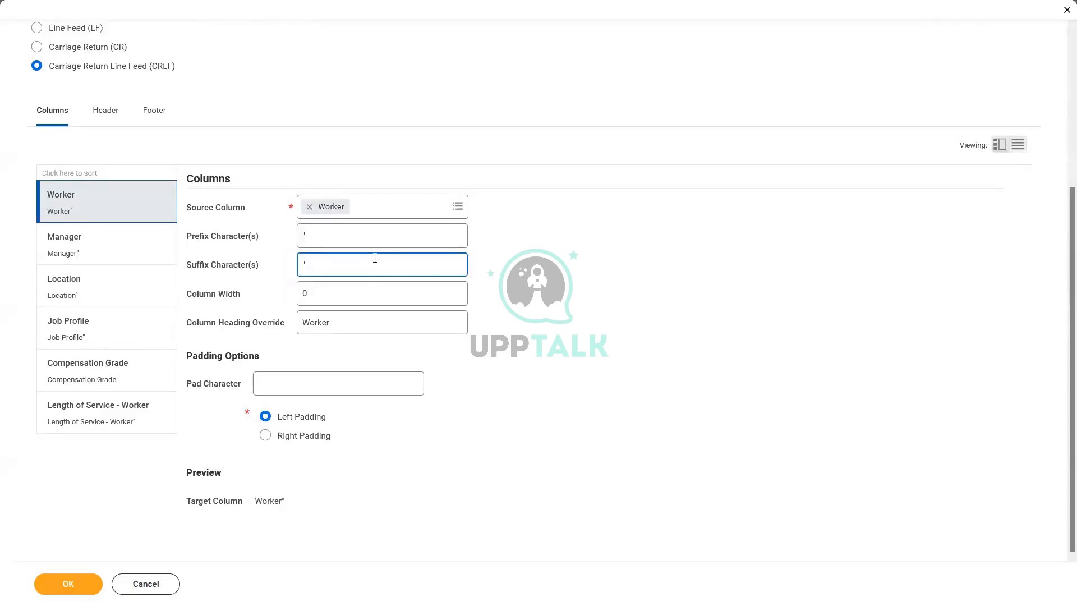
pyautogui.click(335, 241)
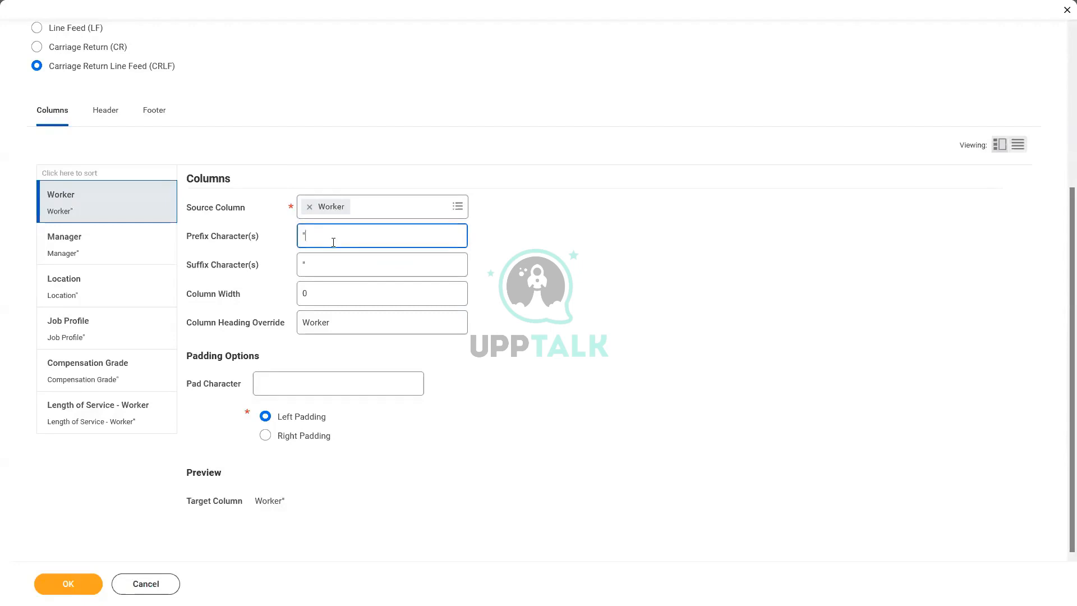
pyautogui.press('BackSpace')
pyautogui.press('Tab')
pyautogui.press('BackSpace')
pyautogui.click(334, 239)
# Set the Worker column's heading override to Employee
pyautogui.click(343, 323)
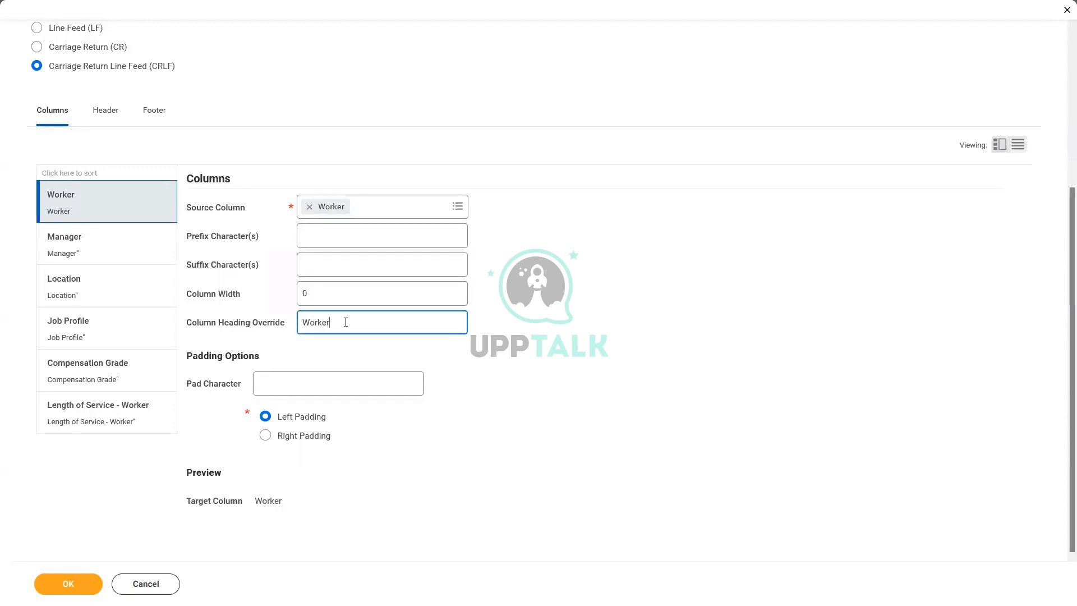
pyautogui.moveTo(344, 322); pyautogui.dragTo(265, 315)
pyautogui.click(347, 325)
pyautogui.moveTo(348, 322); pyautogui.dragTo(286, 311)
pyautogui.click(374, 312)
pyautogui.moveTo(375, 313); pyautogui.dragTo(285, 322)
pyautogui.click(364, 322)
pyautogui.moveTo(333, 322); pyautogui.dragTo(296, 324)
pyautogui.write('Employee')
pyautogui.click(309, 366)
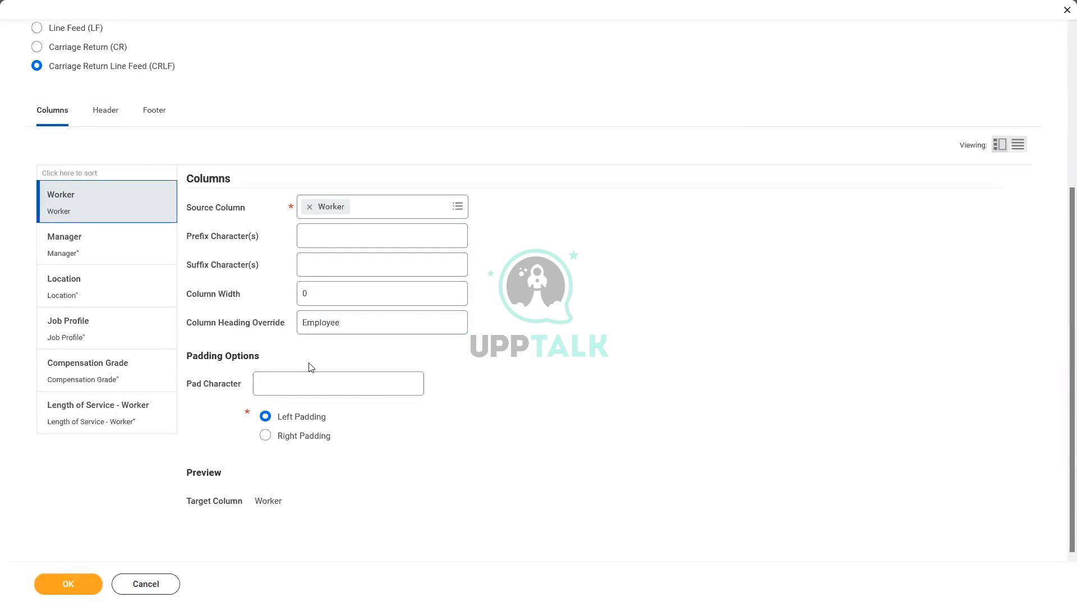
# Switch to Notepad++, check the Worker header in WW_EmployeeDetails_20220426_1.csv, hide the line-ending symbols, and compare it with the heading override in Workday
pyautogui.click(318, 591)
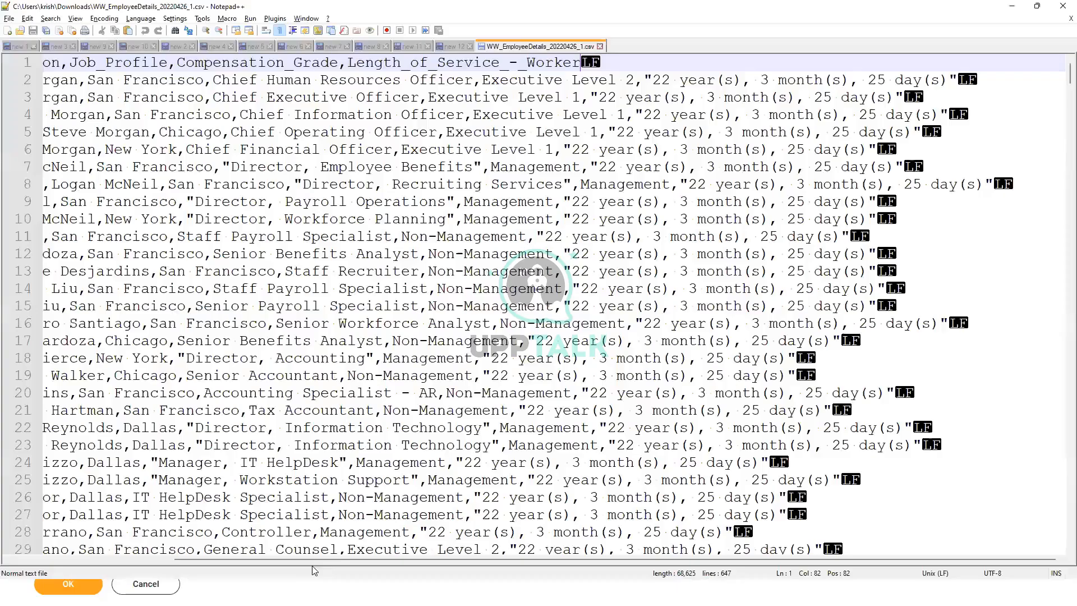
pyautogui.moveTo(254, 559); pyautogui.dragTo(87, 558)
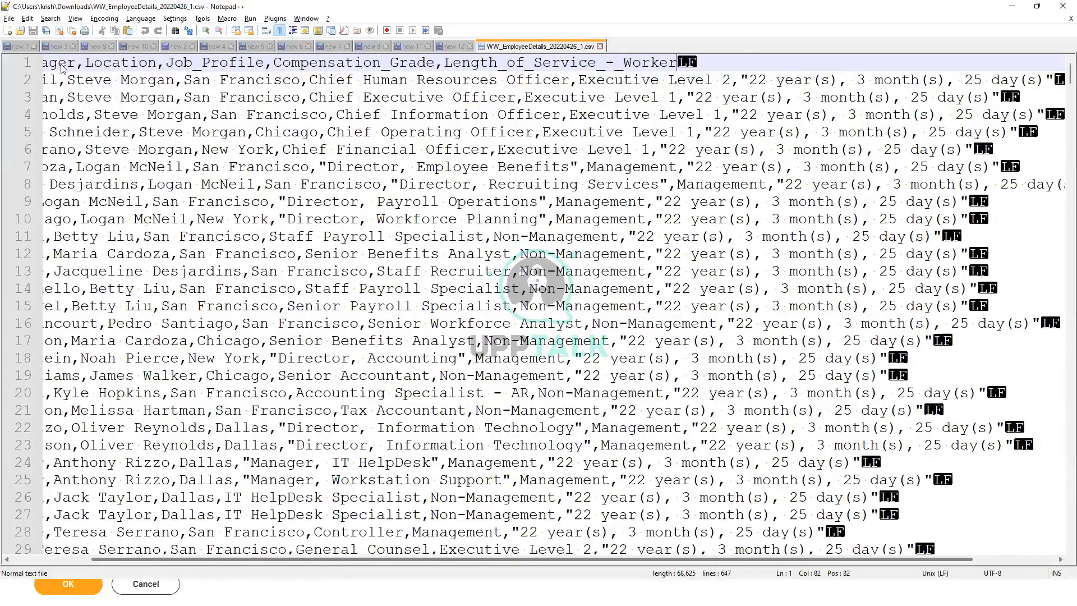
pyautogui.doubleClick(73, 63)
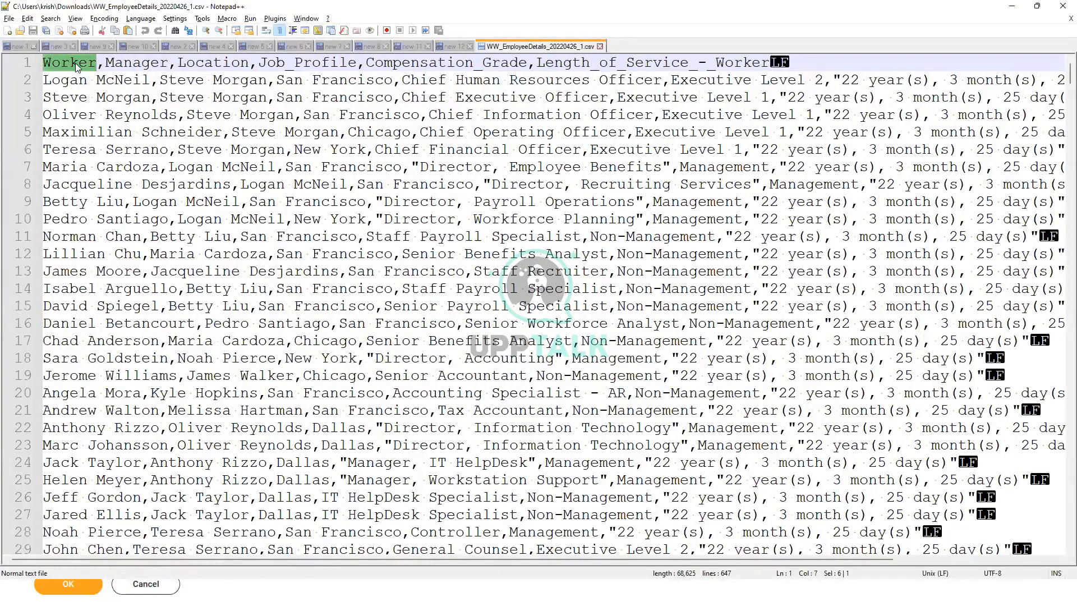
pyautogui.click(279, 31)
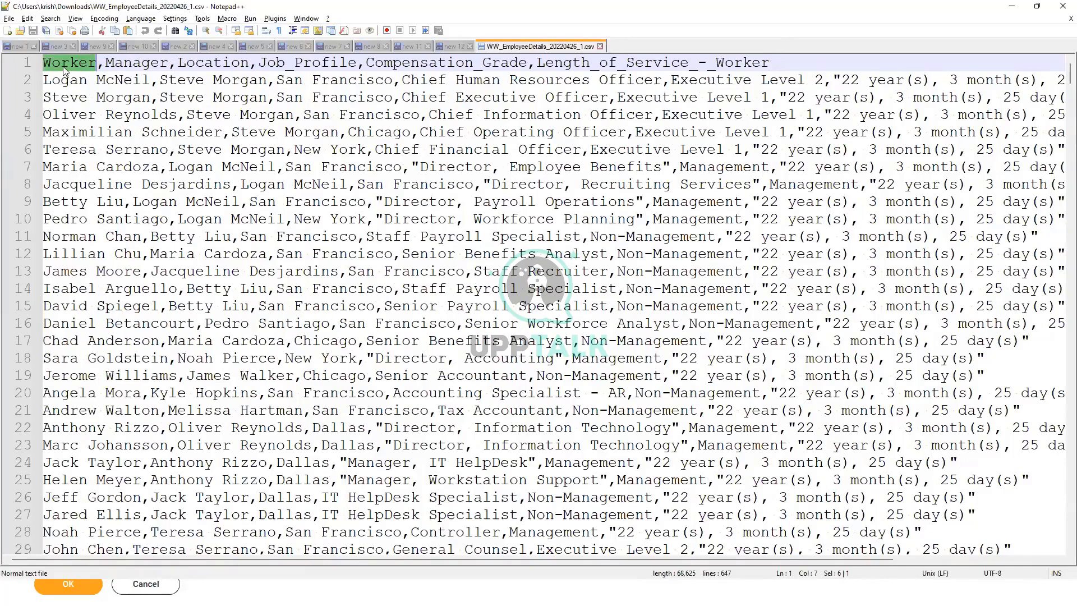
pyautogui.hotkey('alt', 'Tab')
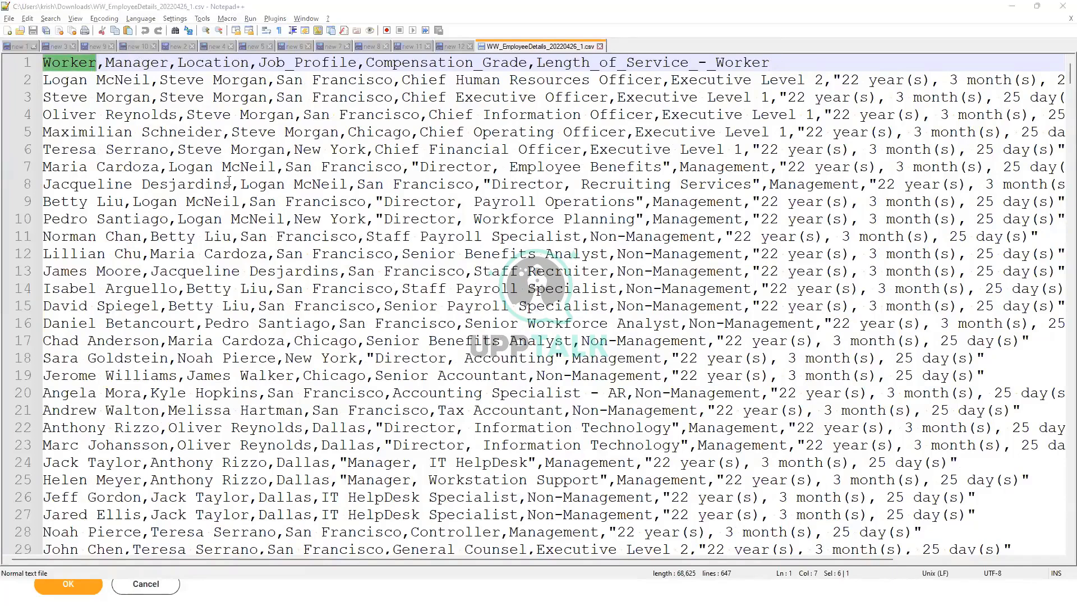
pyautogui.moveTo(349, 318); pyautogui.dragTo(277, 329)
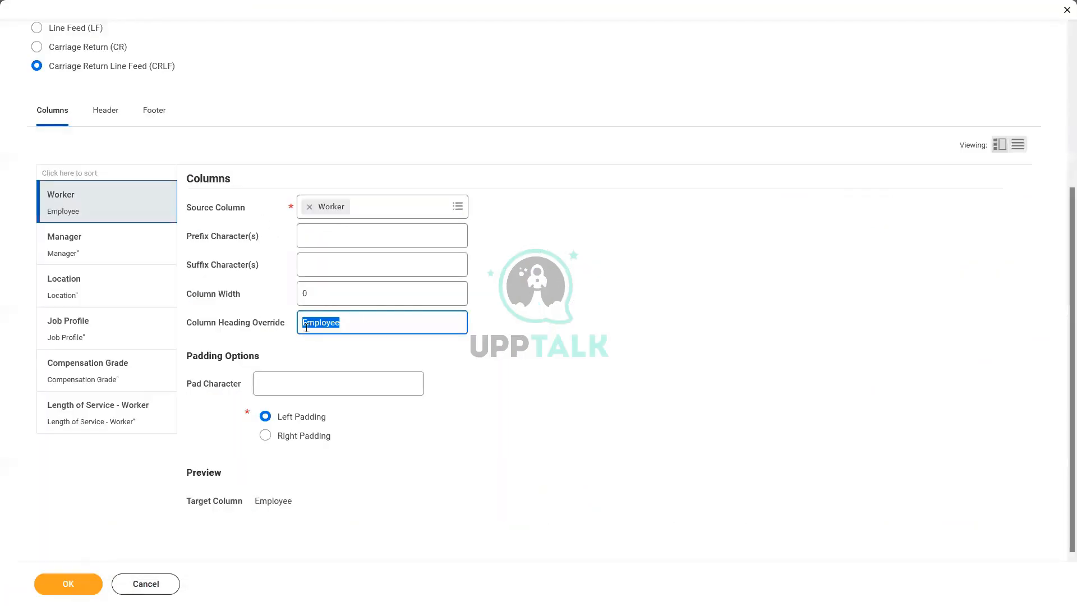
pyautogui.click(462, 320)
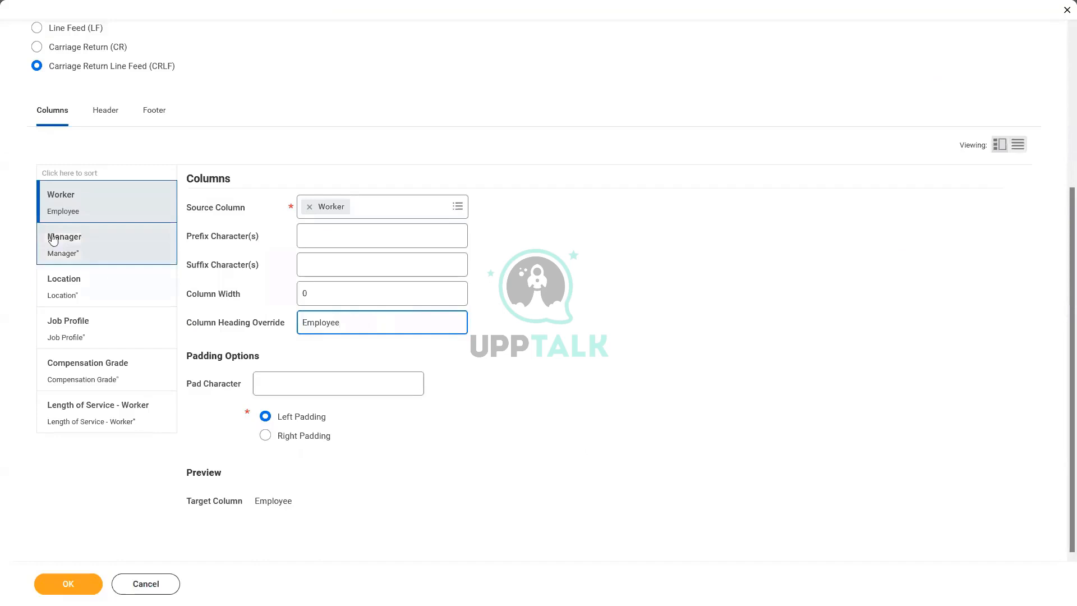
# Clear the prefix and suffix characters of the Manager column
pyautogui.click(53, 240)
pyautogui.click(334, 235)
pyautogui.write('"')
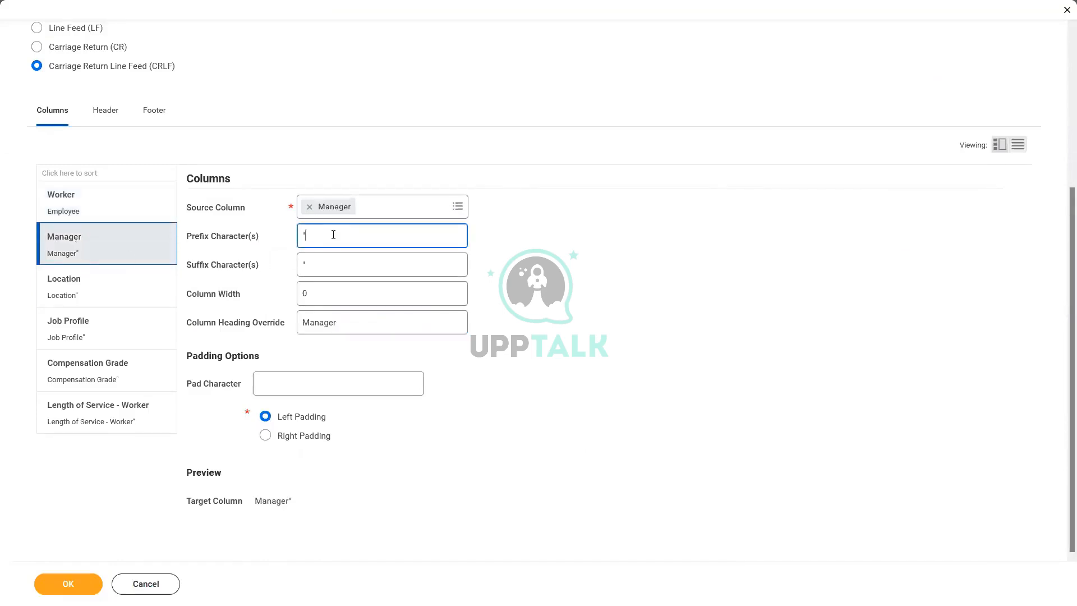
pyautogui.press('Tab')
pyautogui.press('BackSpace')
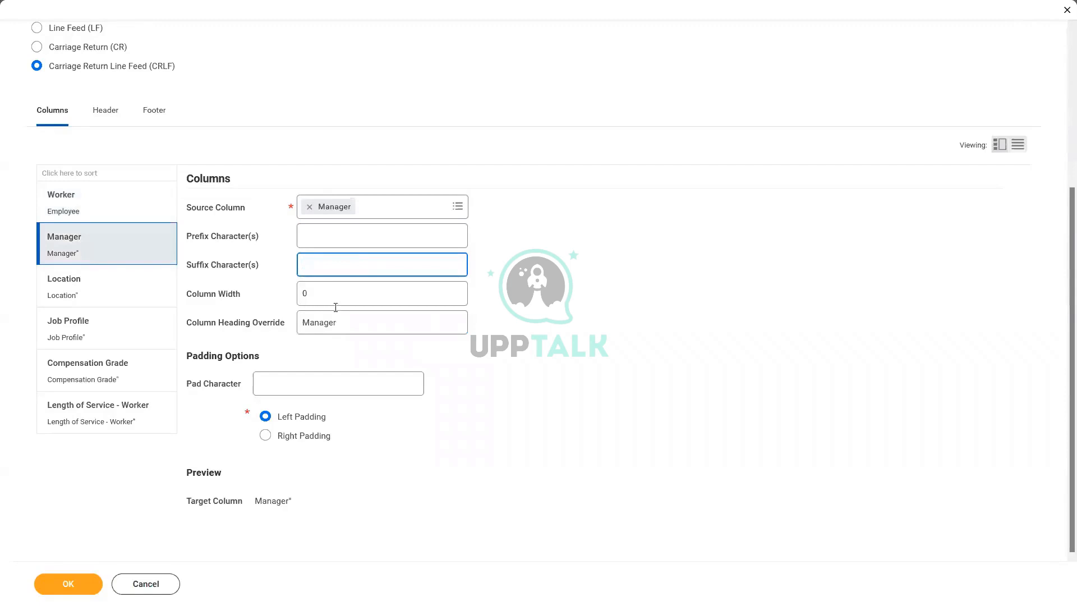
# Set the Manager column's heading override to Supervisor
pyautogui.click(385, 317)
pyautogui.click(114, 291)
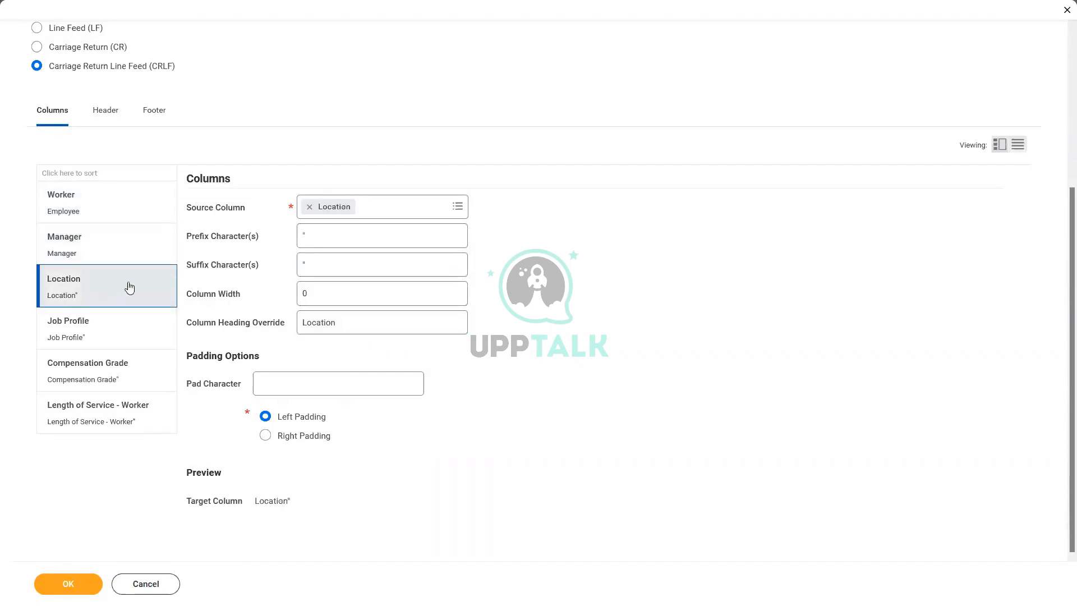
pyautogui.click(101, 250)
pyautogui.moveTo(345, 322); pyautogui.dragTo(264, 312)
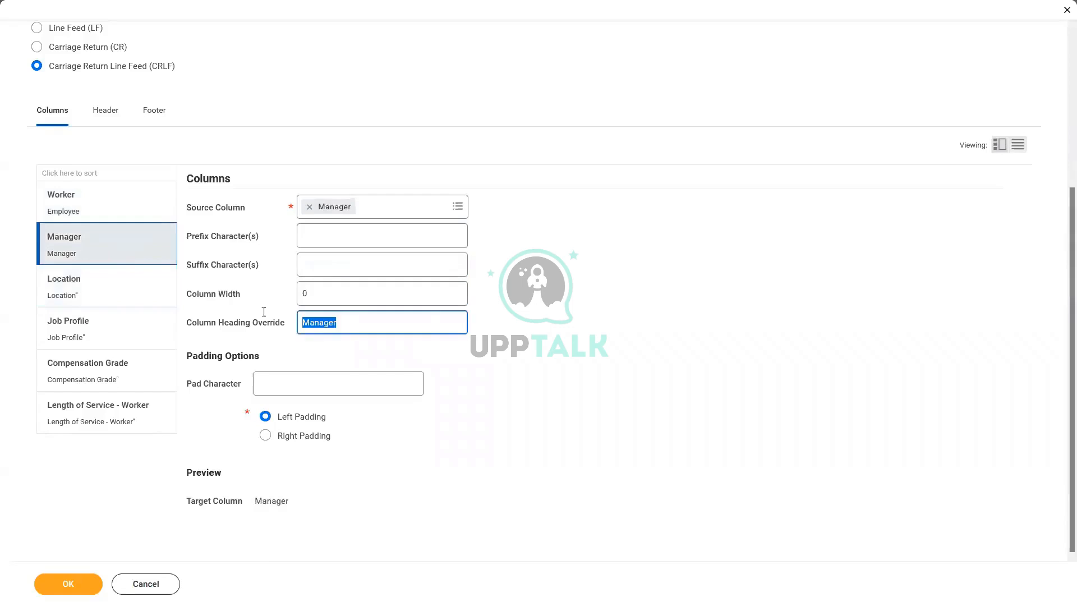
pyautogui.write('Supervisor')
# Clear the prefix and suffix characters of the Location column
pyautogui.click(123, 296)
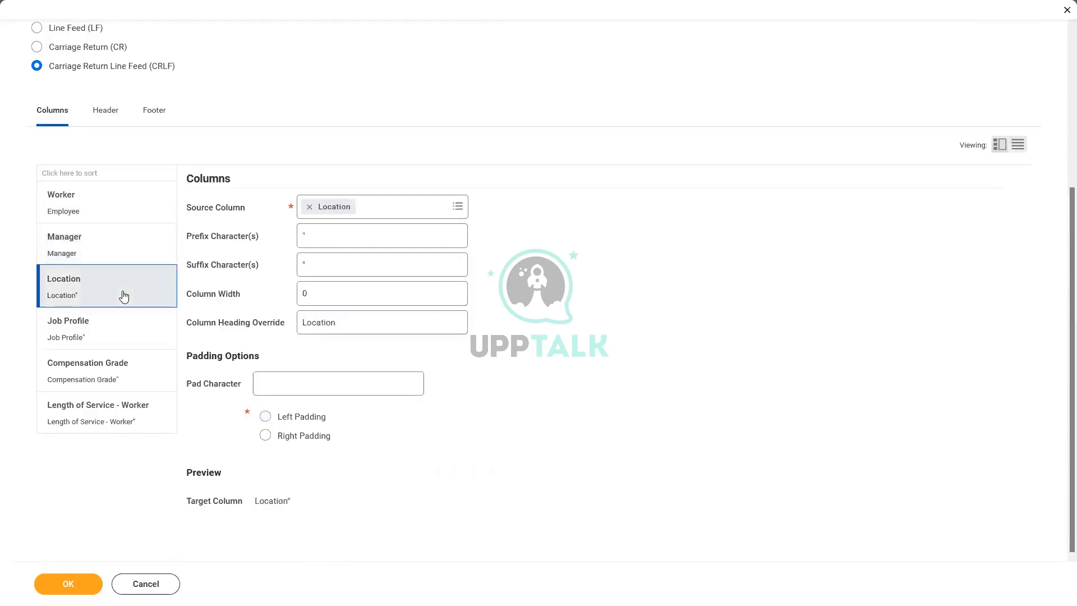
pyautogui.click(362, 231)
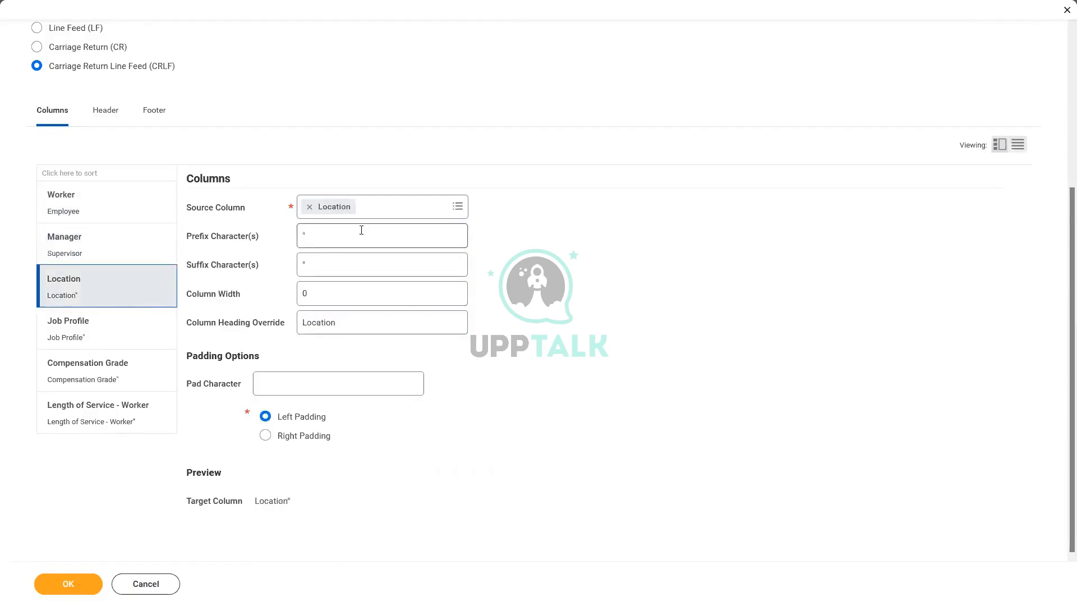
pyautogui.press('Tab')
pyautogui.press('BackSpace')
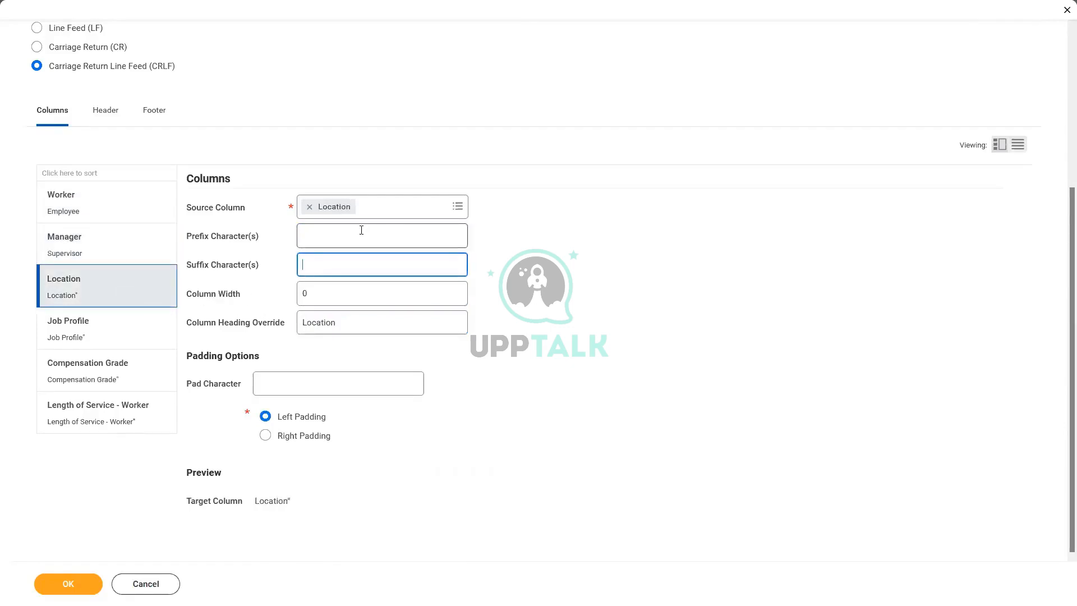
# Clear the prefix and suffix characters of the Job Profile column
pyautogui.click(168, 336)
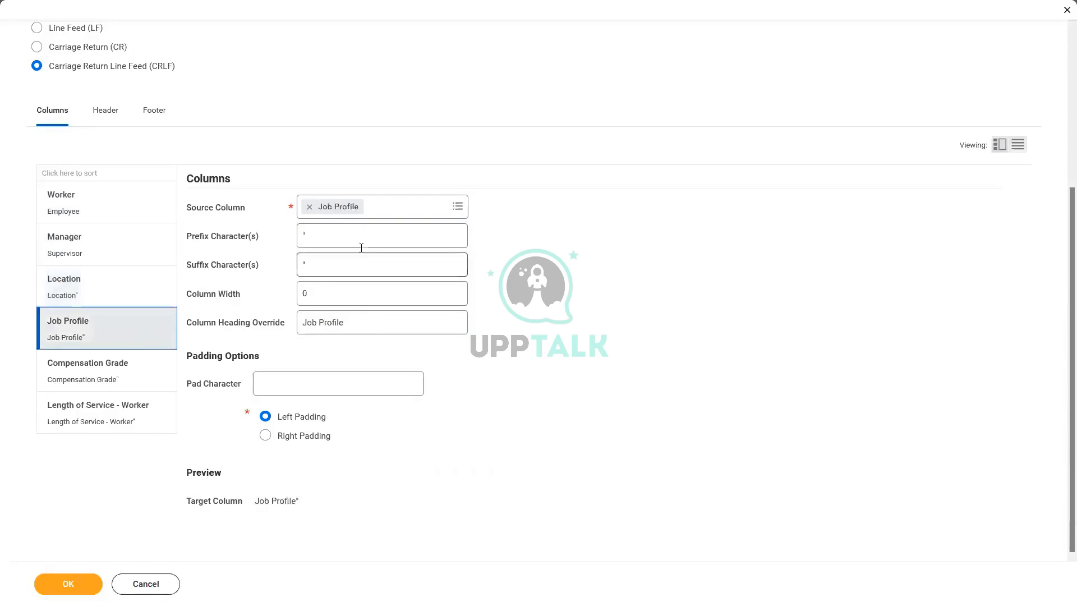
pyautogui.click(377, 233)
pyautogui.press('BackSpace')
pyautogui.press('Tab')
pyautogui.press('BackSpace')
# Clear the prefix and suffix characters of the Compensation Grade column
pyautogui.click(110, 383)
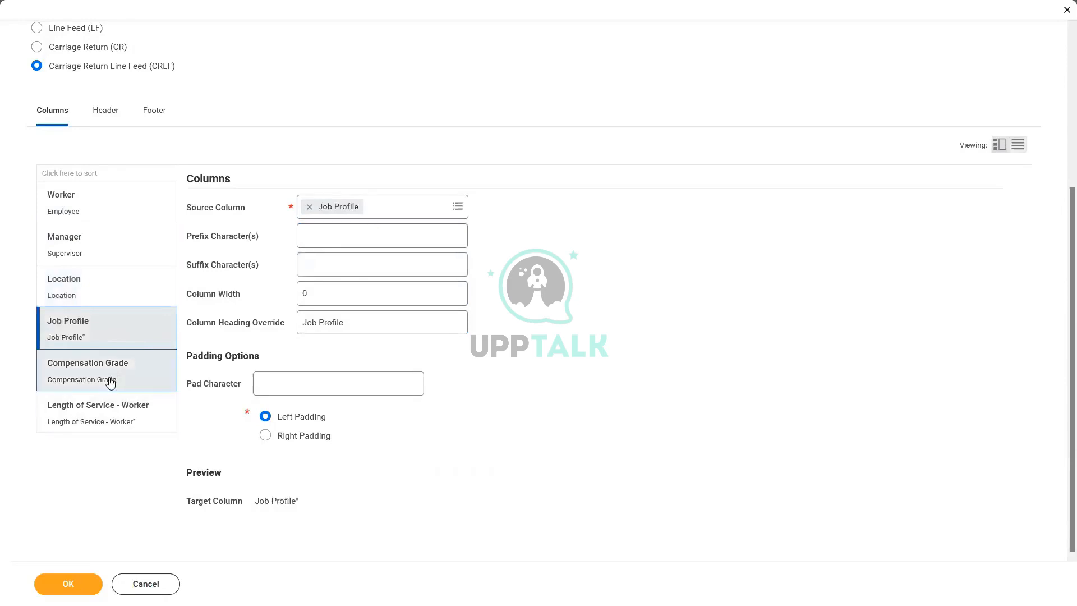
pyautogui.click(370, 231)
pyautogui.press('BackSpace')
pyautogui.press('Tab')
pyautogui.press('BackSpace')
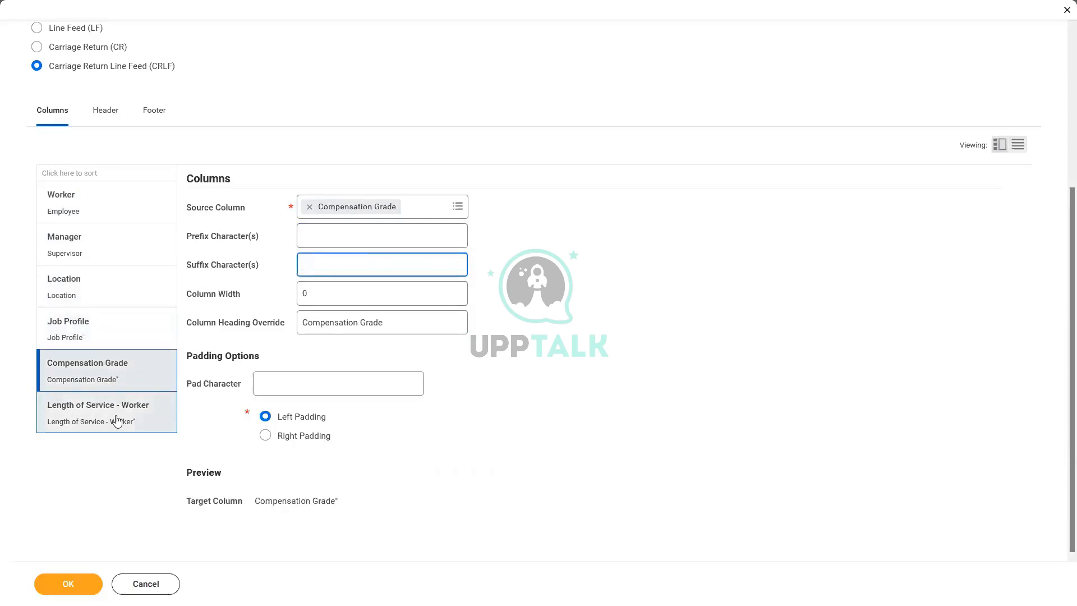
# Clear the prefix and suffix characters of the Length of Service - Worker column
pyautogui.click(128, 406)
pyautogui.click(348, 238)
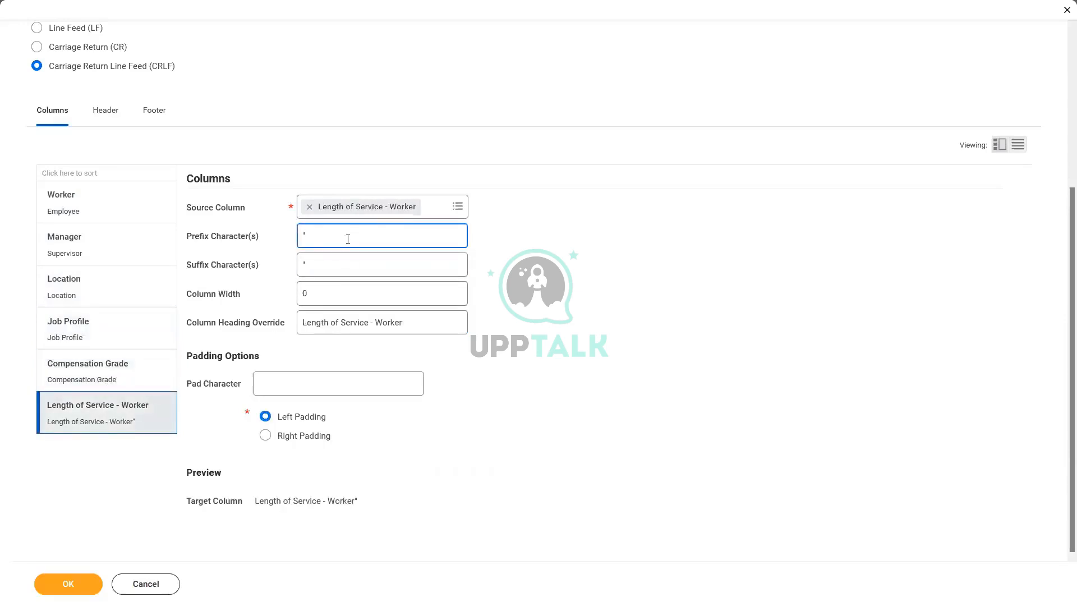
pyautogui.press('Tab')
pyautogui.press('BackSpace')
pyautogui.click(347, 238)
pyautogui.press('BackSpace')
pyautogui.click(331, 297)
pyautogui.click(344, 268)
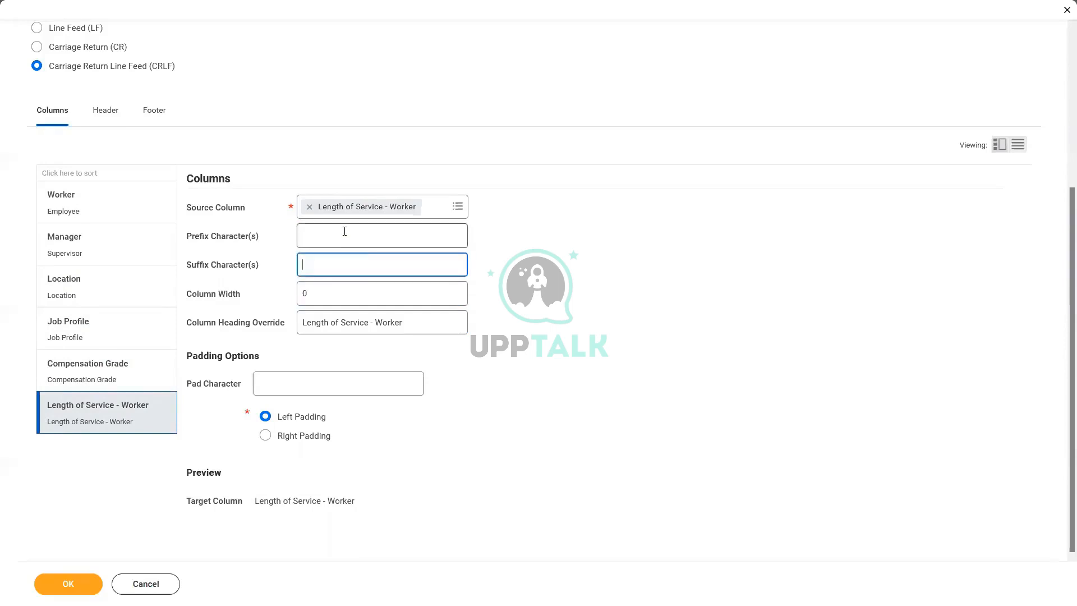
# Review the prefix and suffix characters of the Compensation Grade, Job Profile and Location columns
pyautogui.click(73, 367)
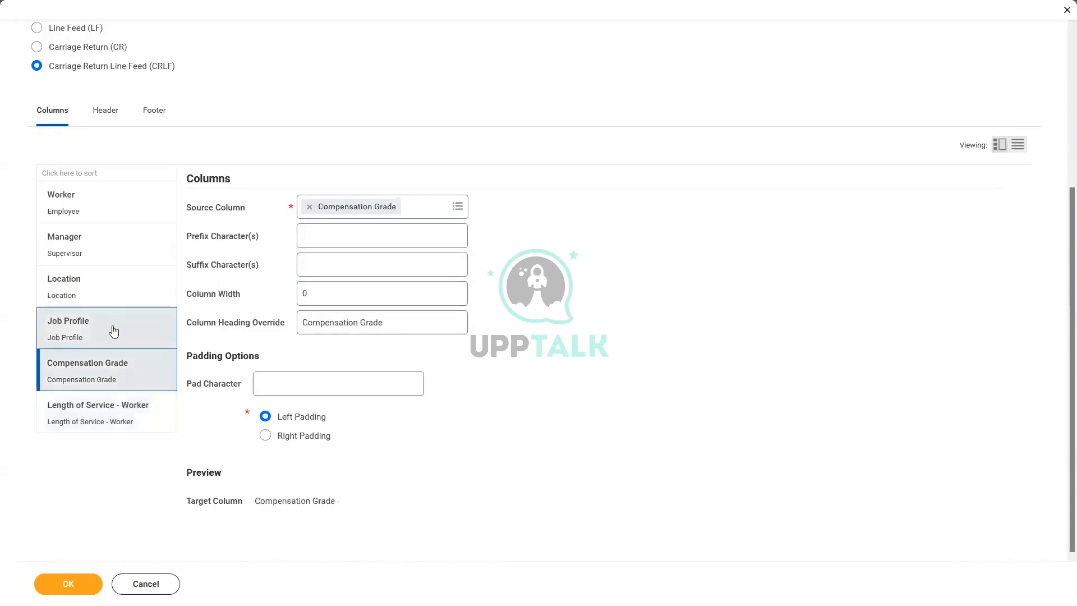
pyautogui.click(114, 331)
pyautogui.click(112, 292)
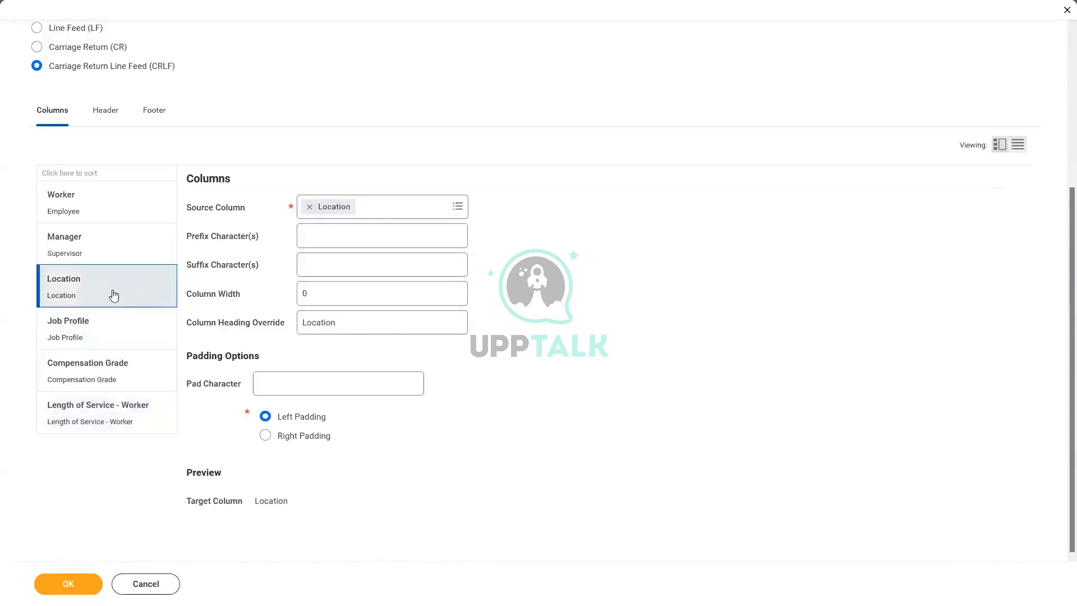
pyautogui.click(112, 327)
pyautogui.click(343, 236)
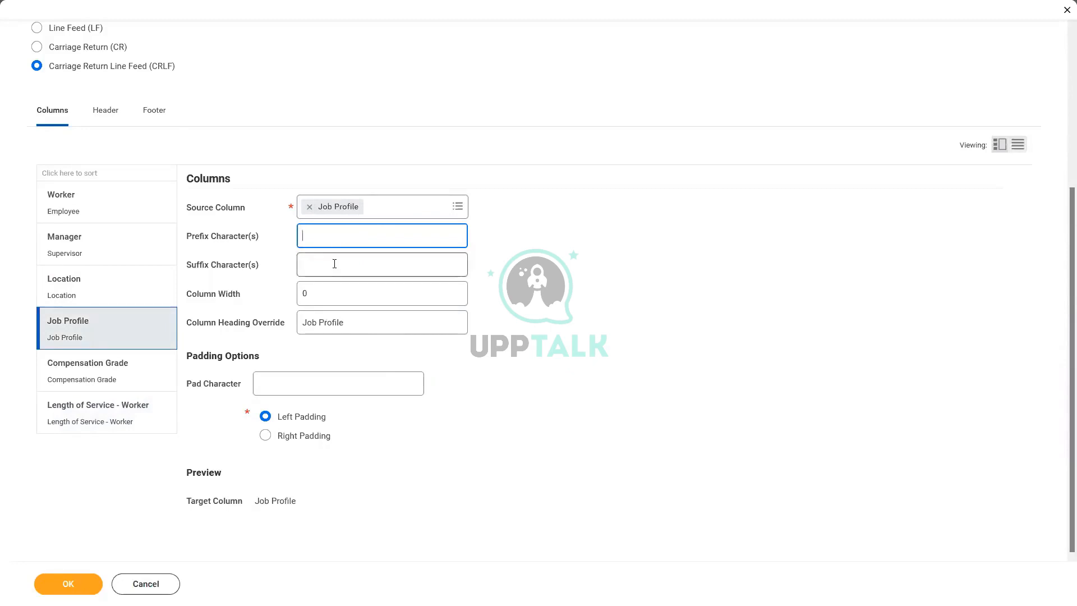
pyautogui.click(338, 262)
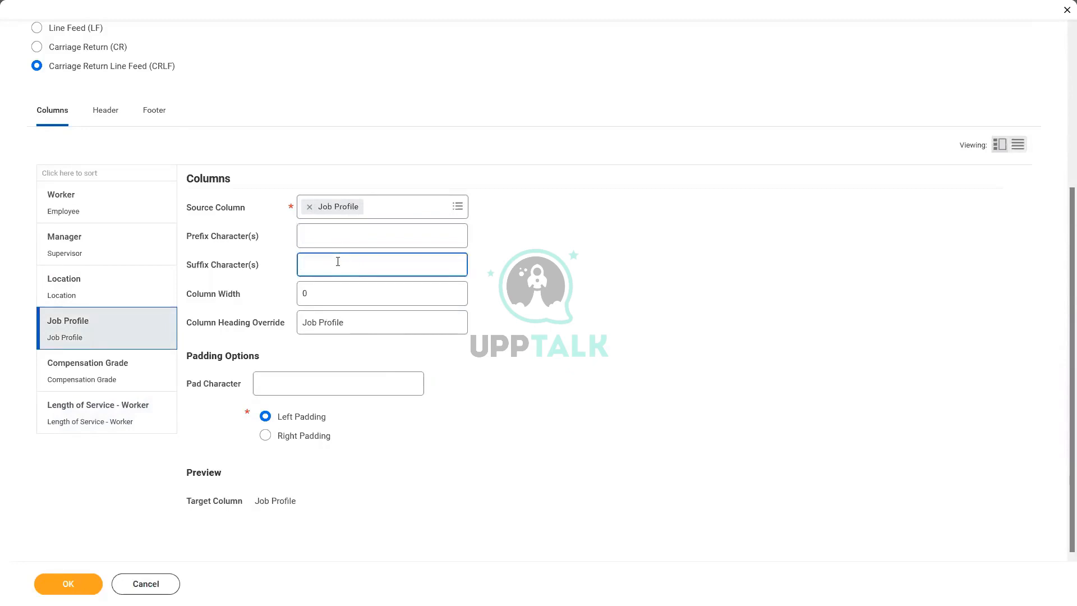
# Switch to Notepad++ and examine the comma delimiters and quoted job profile on line 7 of WW_EmployeeDetails_20220426_1.csv
pyautogui.hotkey('alt', 'Tab')
pyautogui.moveTo(277, 167); pyautogui.dragTo(284, 170)
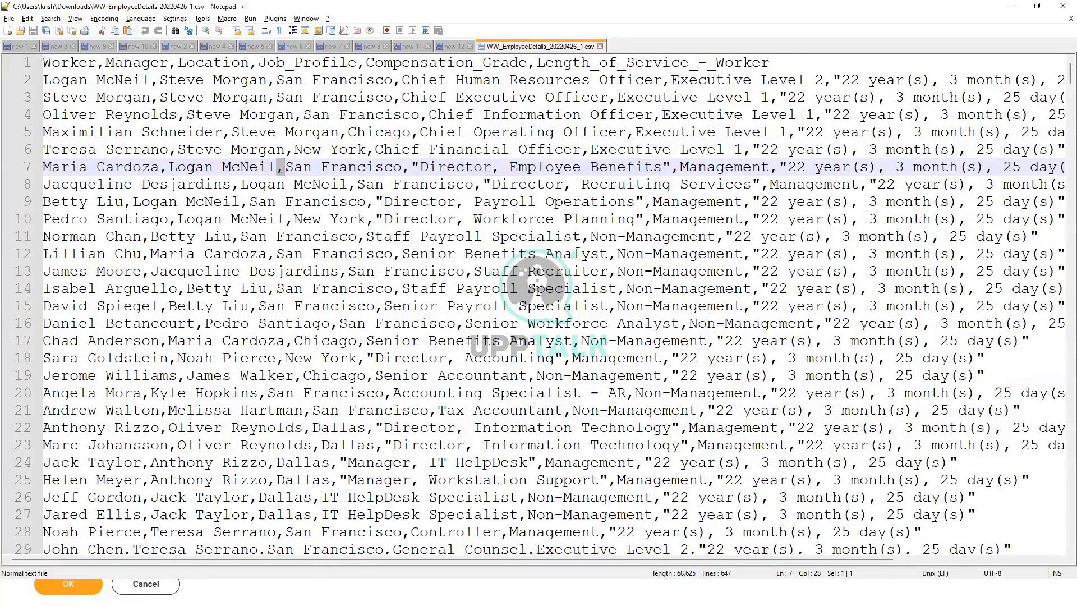
pyautogui.click(598, 166)
pyautogui.moveTo(501, 167); pyautogui.dragTo(495, 169)
pyautogui.doubleClick(405, 169)
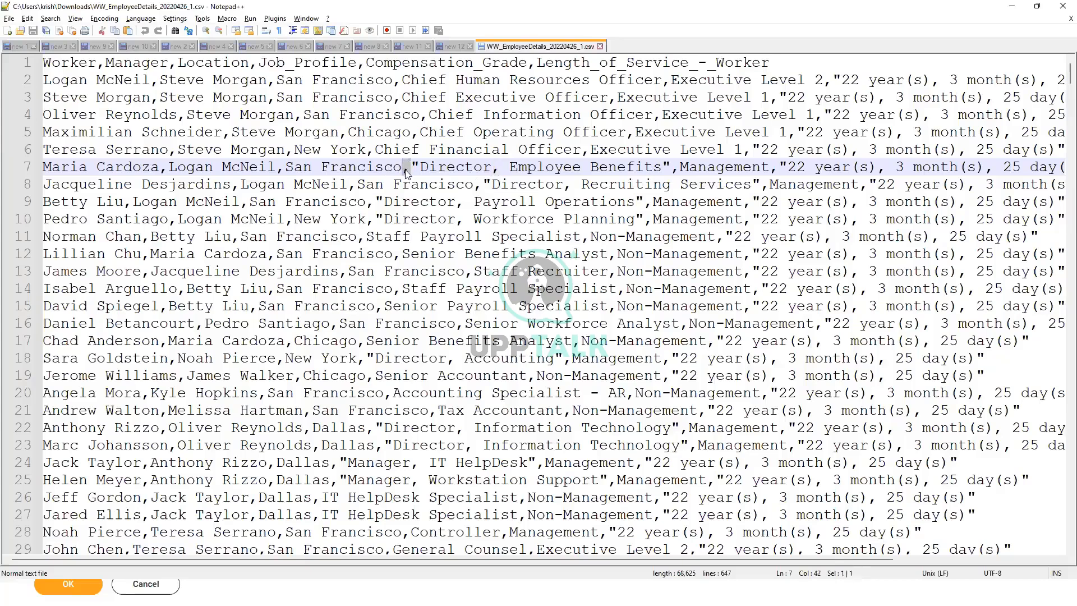